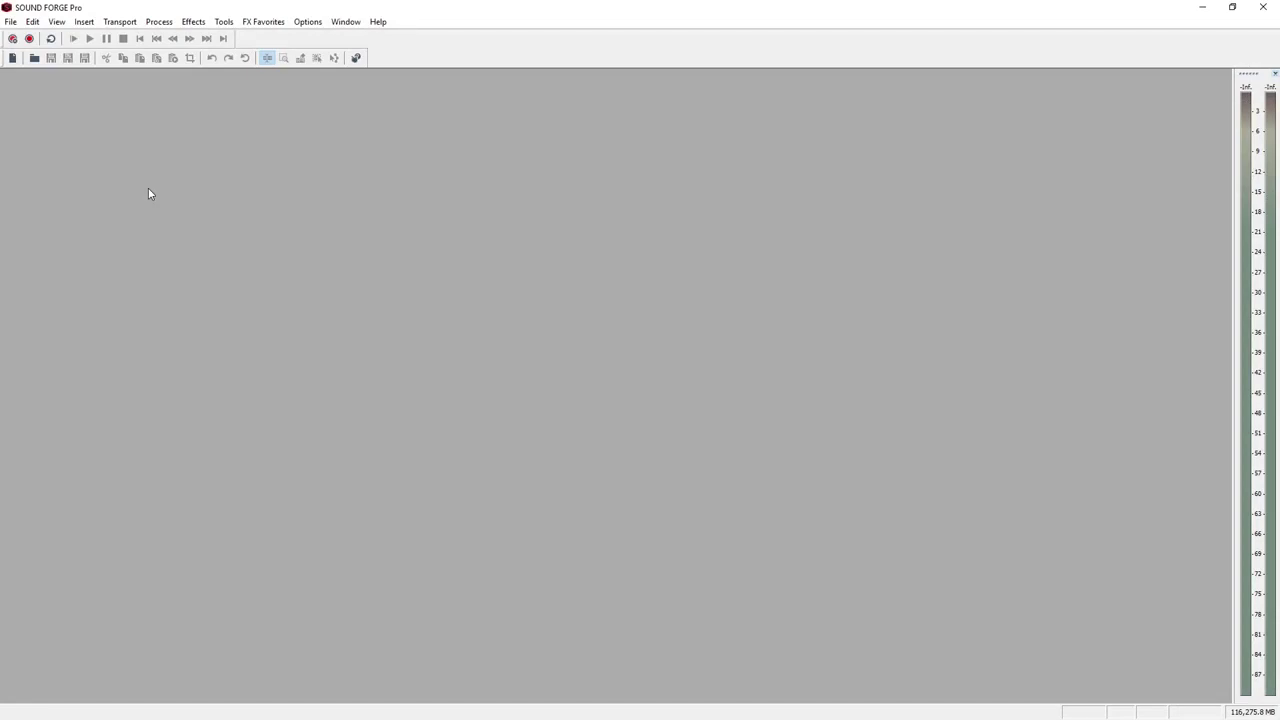
# Open Recording1.mp3 from Documents and enlarge its window to fill the workspace.
pyautogui.click(34, 58)
pyautogui.click(172, 203)
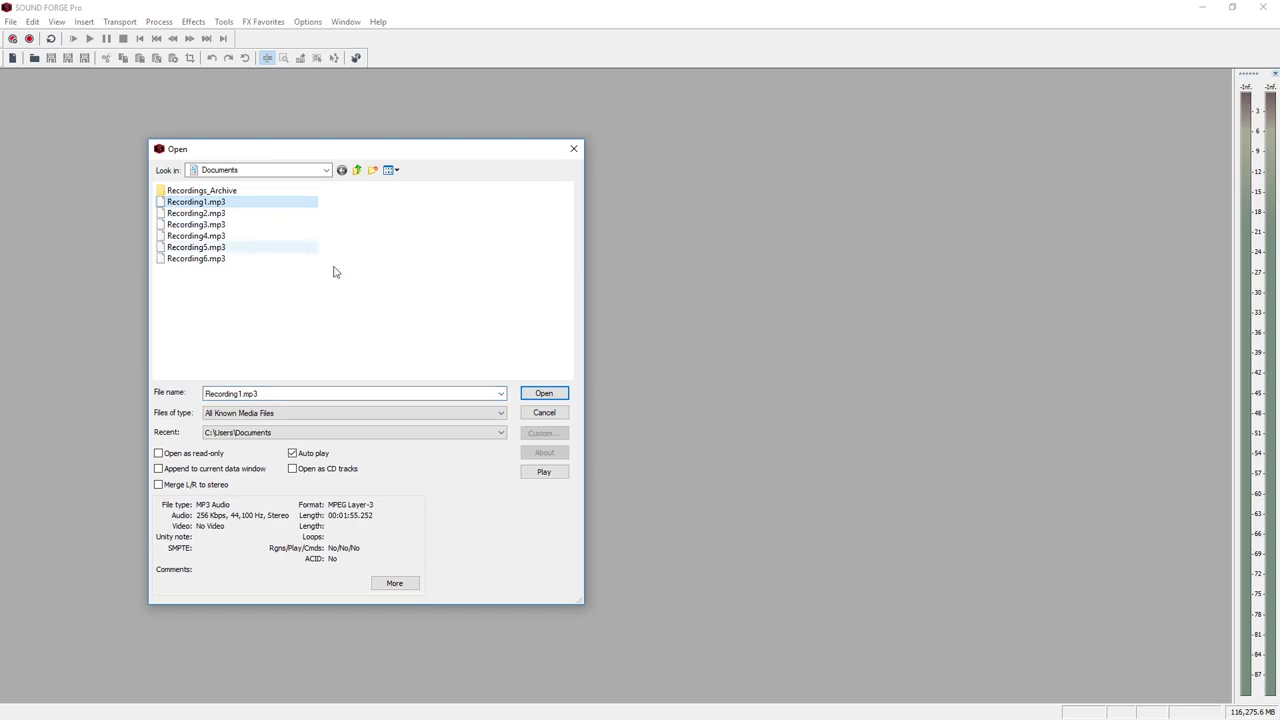
pyautogui.click(542, 394)
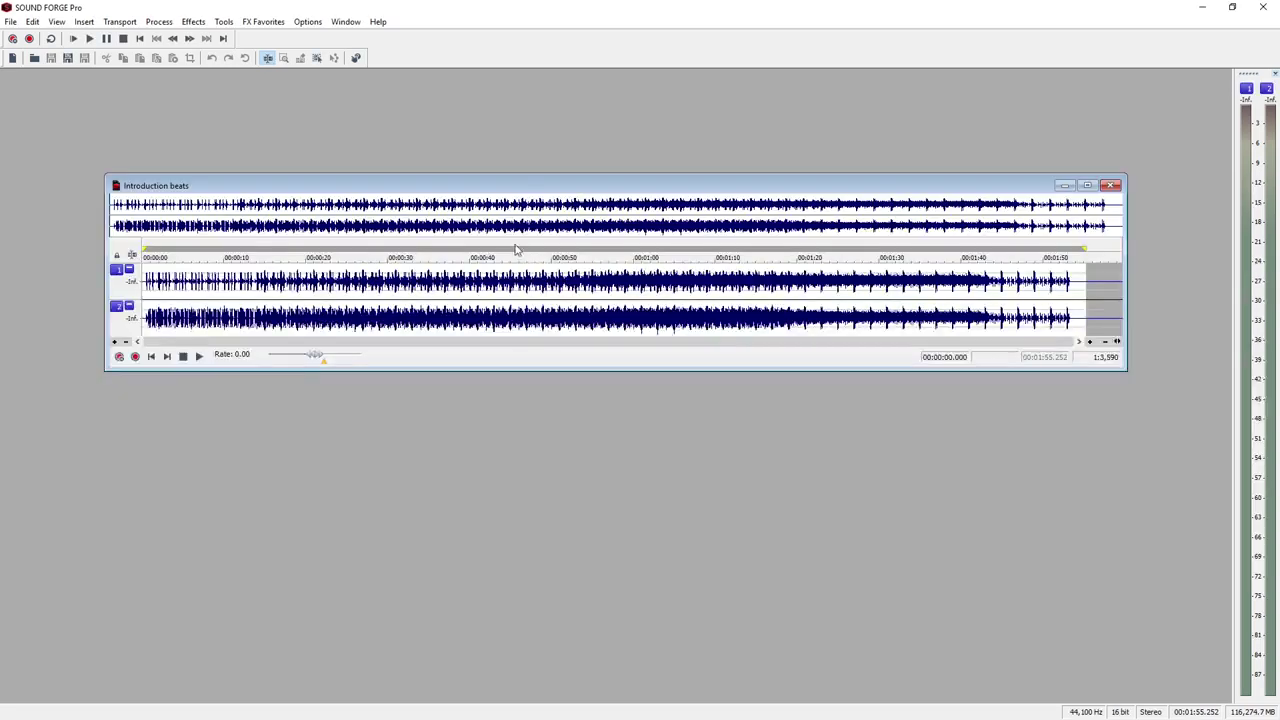
pyautogui.moveTo(506, 187); pyautogui.dragTo(397, 81)
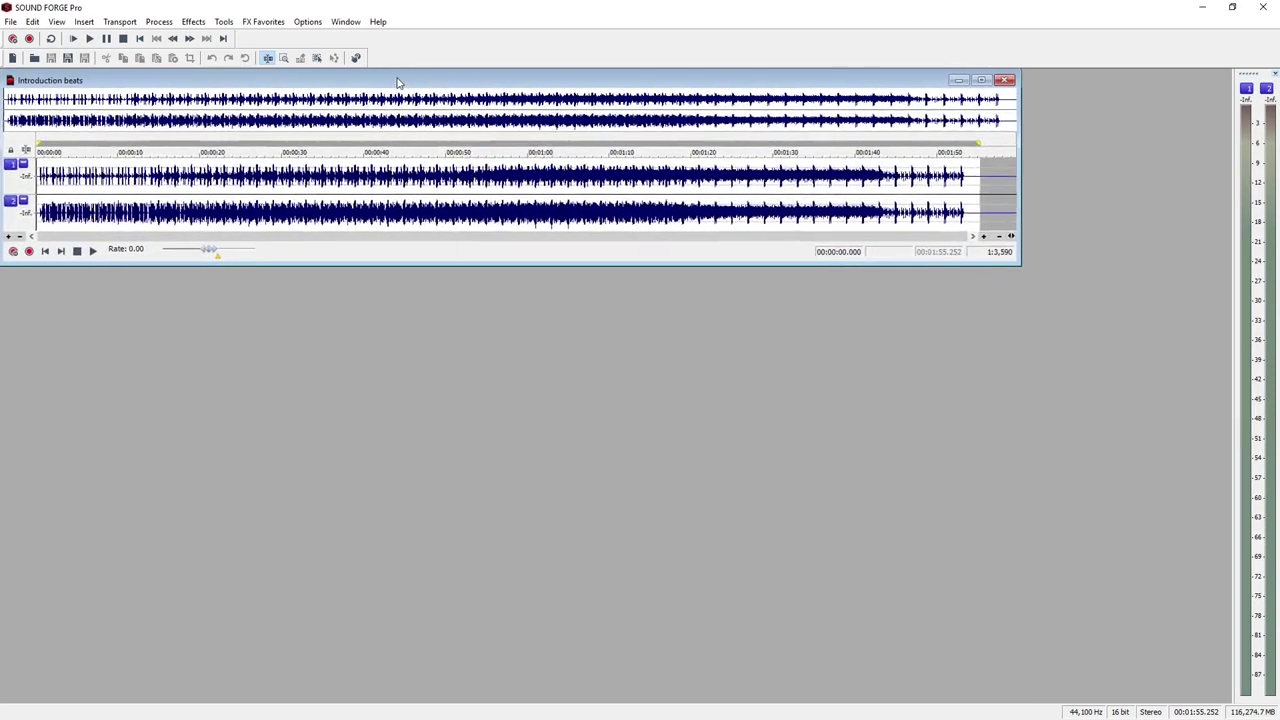
pyautogui.moveTo(1019, 264); pyautogui.dragTo(1233, 477)
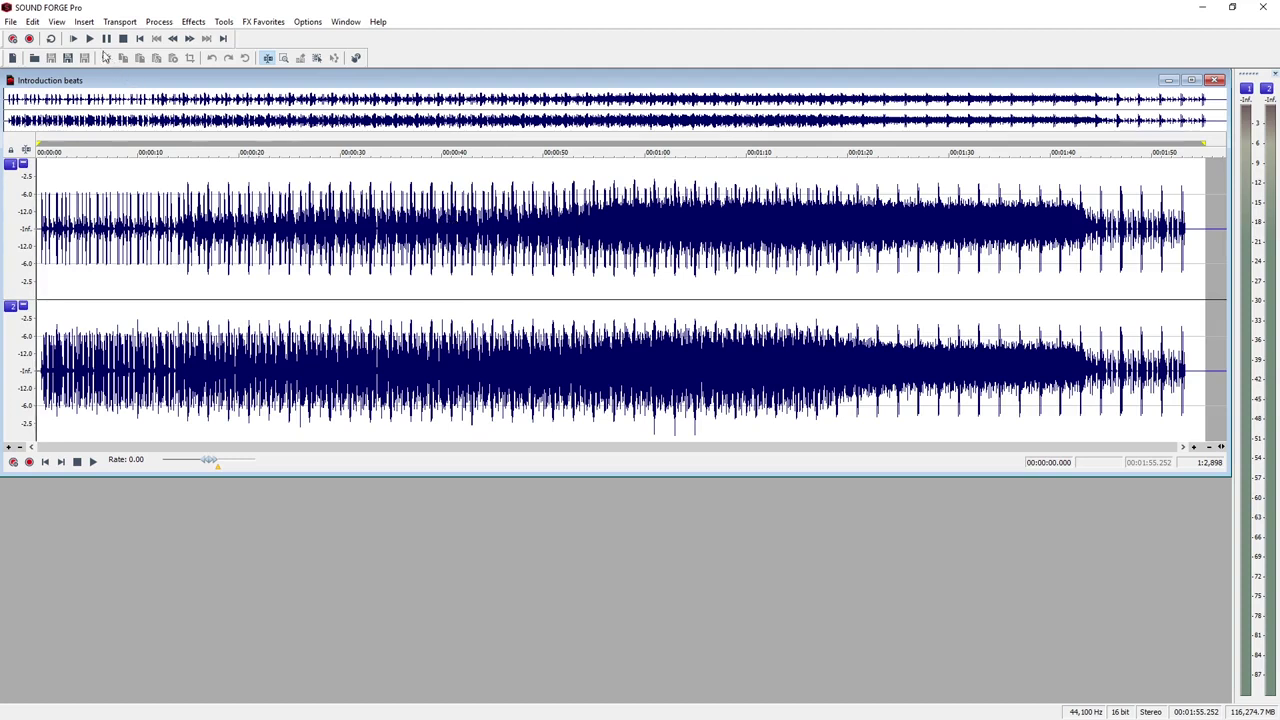
# Play Introduction beats from the start, stop, then play again from about 00:00:14.
pyautogui.click(90, 39)
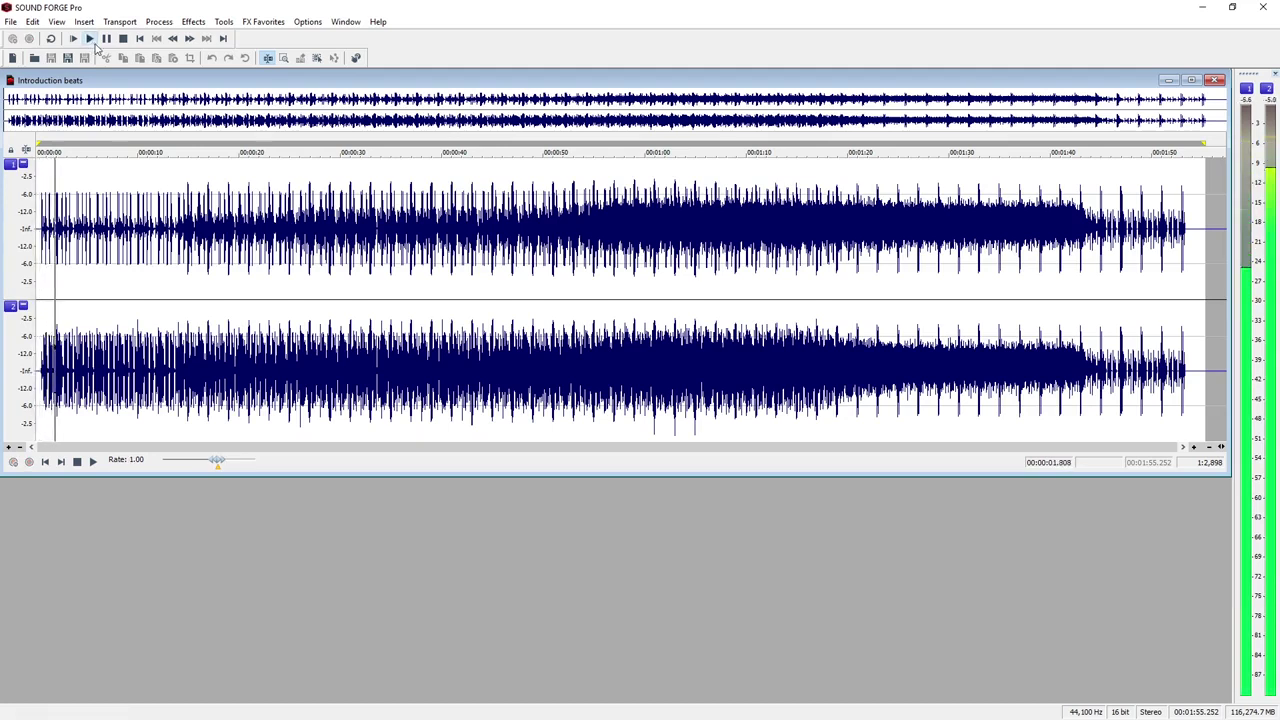
pyautogui.click(122, 39)
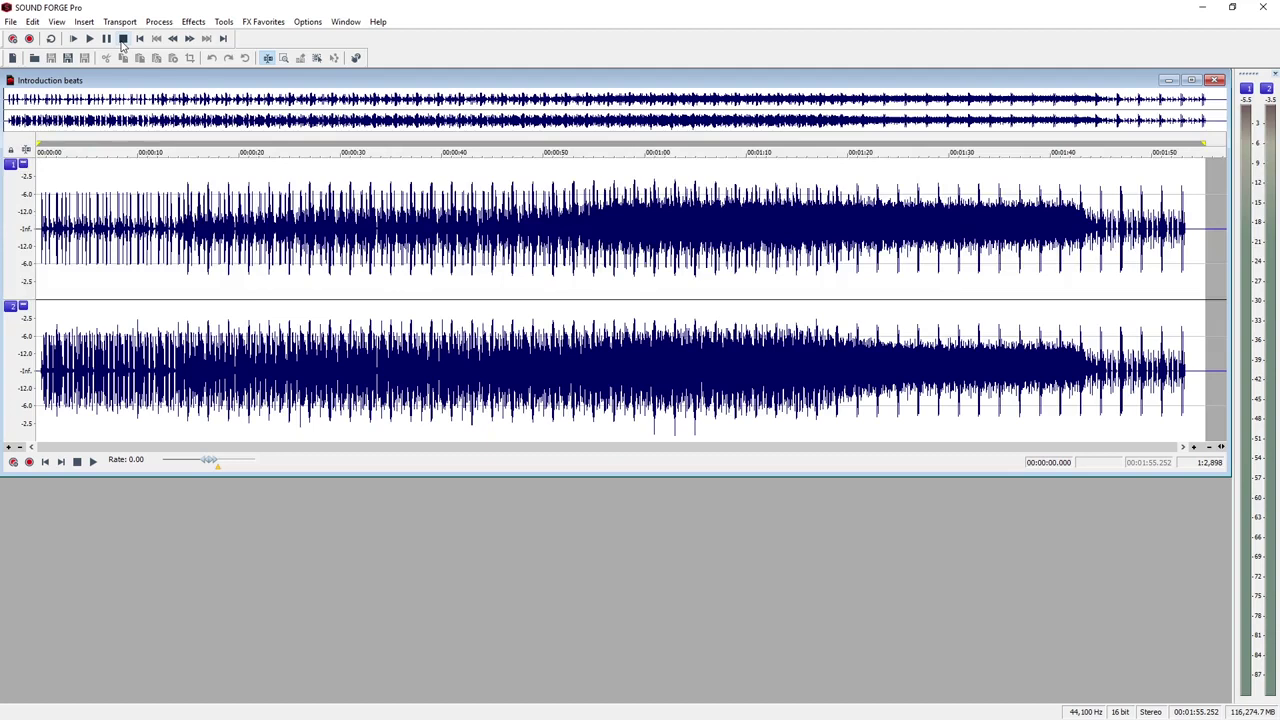
pyautogui.click(179, 196)
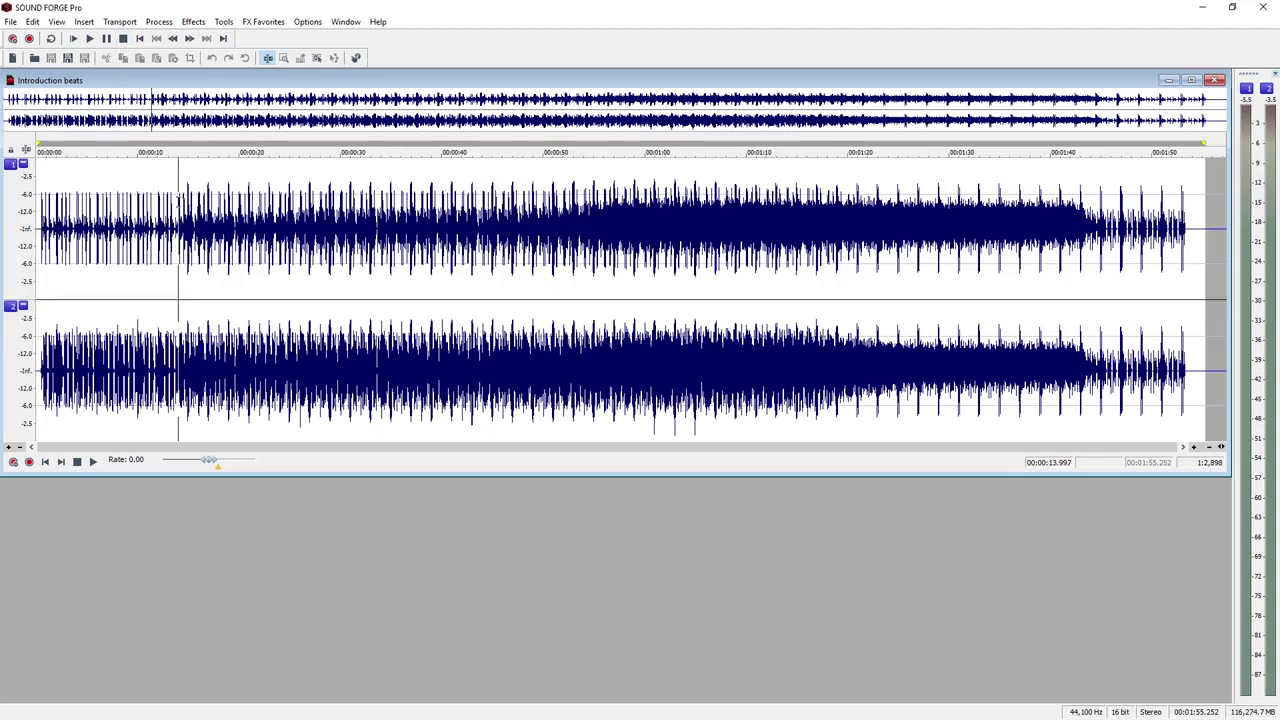
pyautogui.click(90, 39)
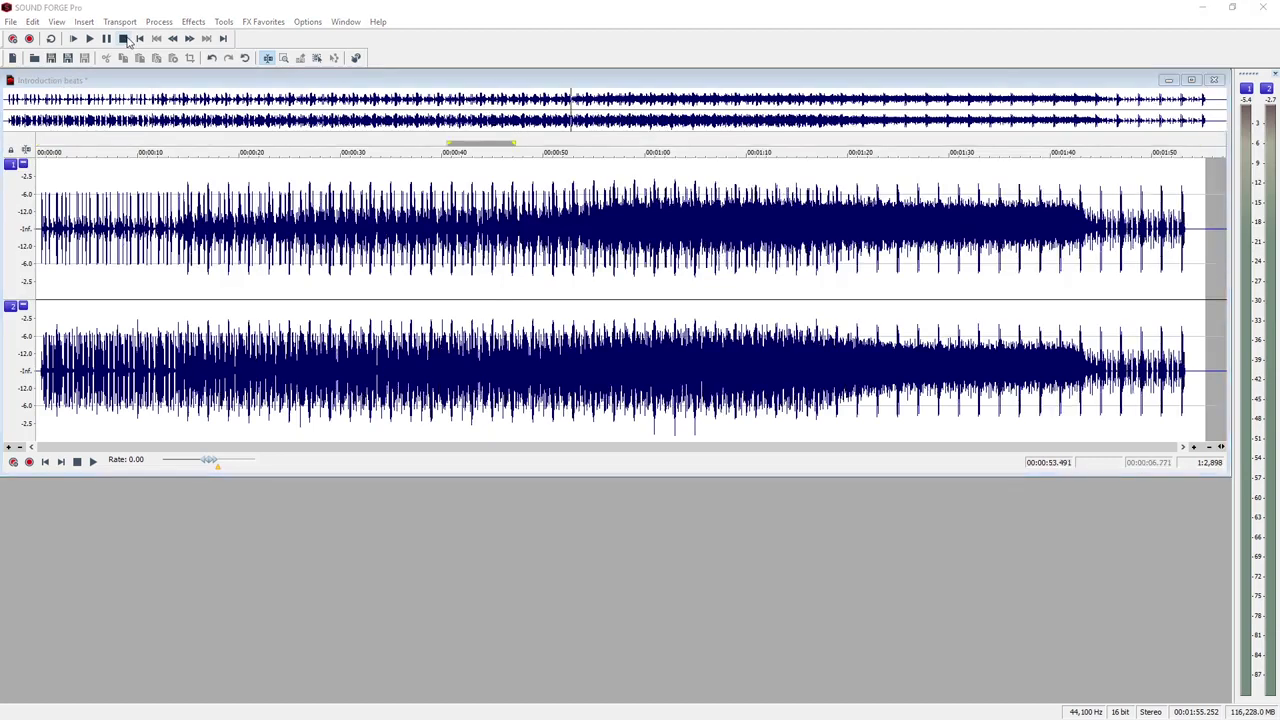
# Apply DeHisser to the whole recording with Absorption 90 and Reduction 27 dB.
pyautogui.click(191, 21)
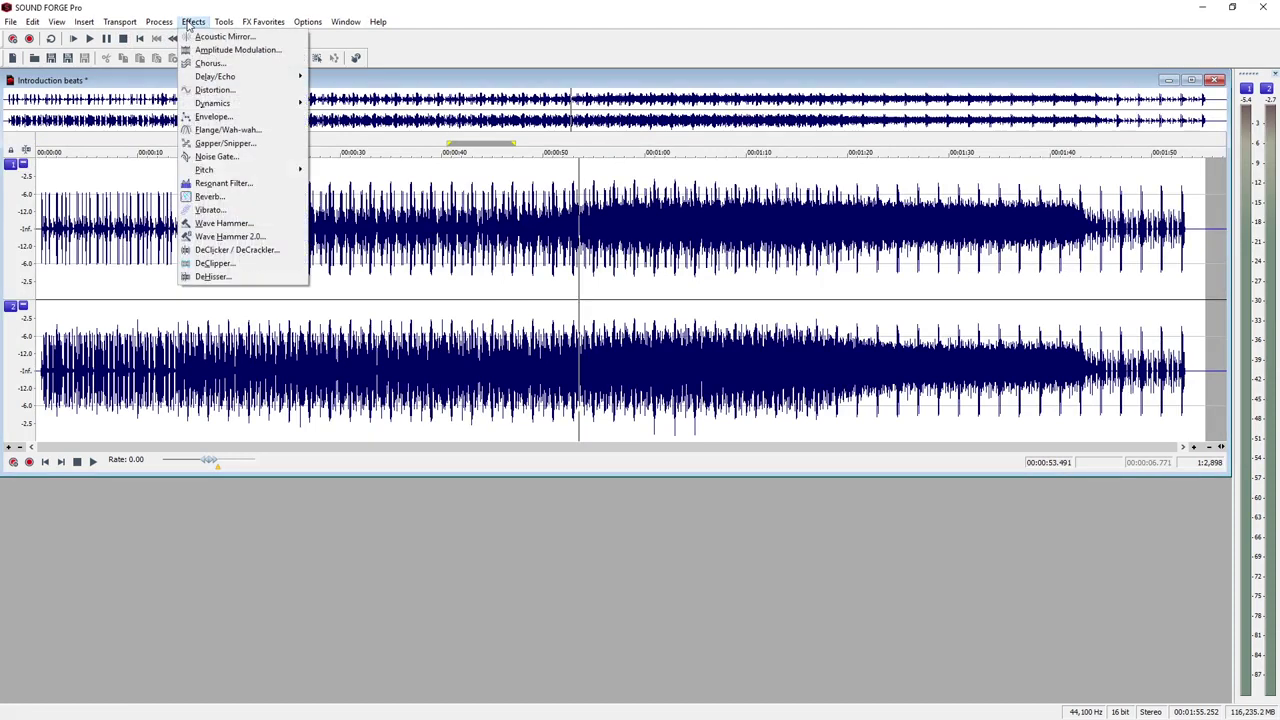
pyautogui.click(241, 280)
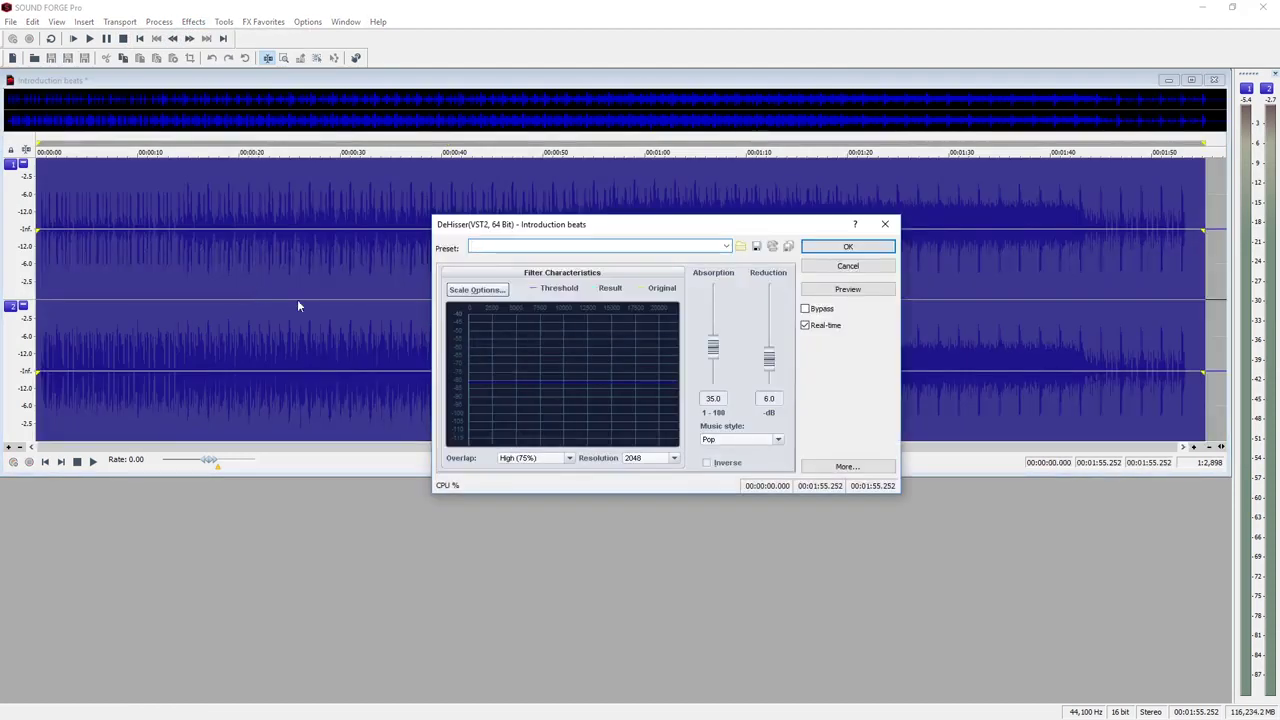
pyautogui.click(847, 289)
pyautogui.moveTo(713, 347); pyautogui.dragTo(713, 303)
pyautogui.moveTo(769, 358); pyautogui.dragTo(769, 303)
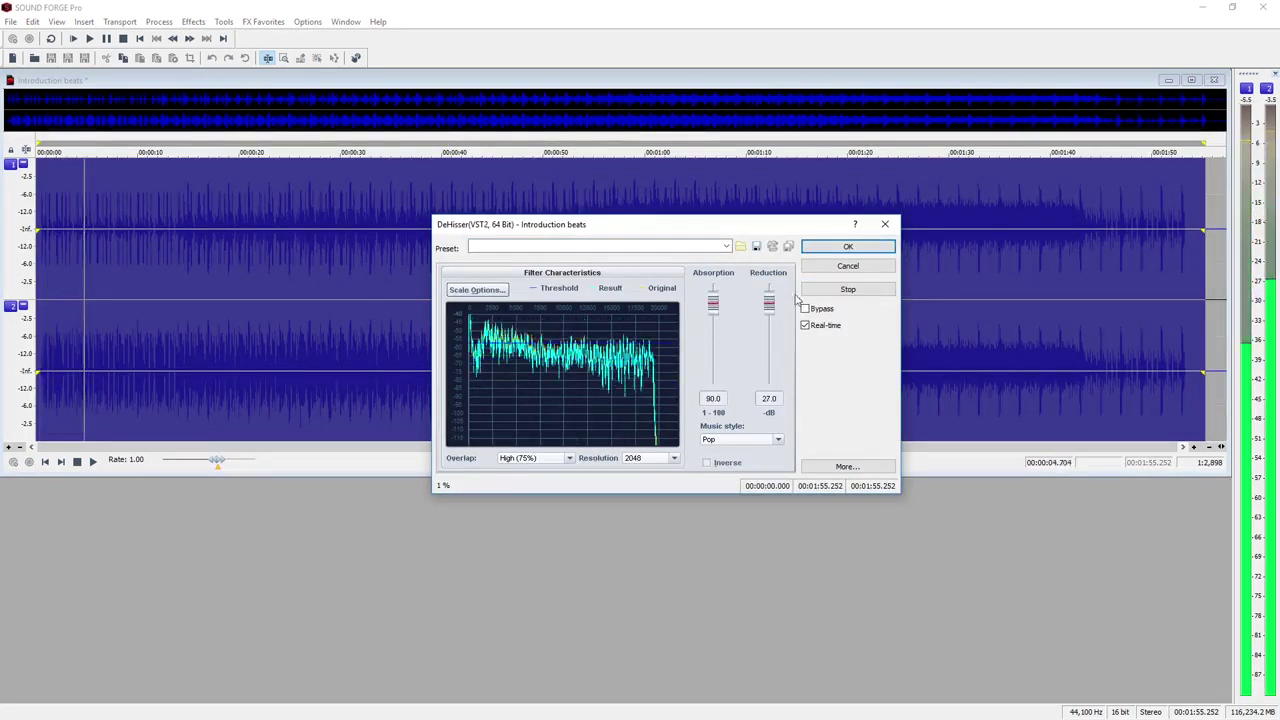
pyautogui.click(830, 291)
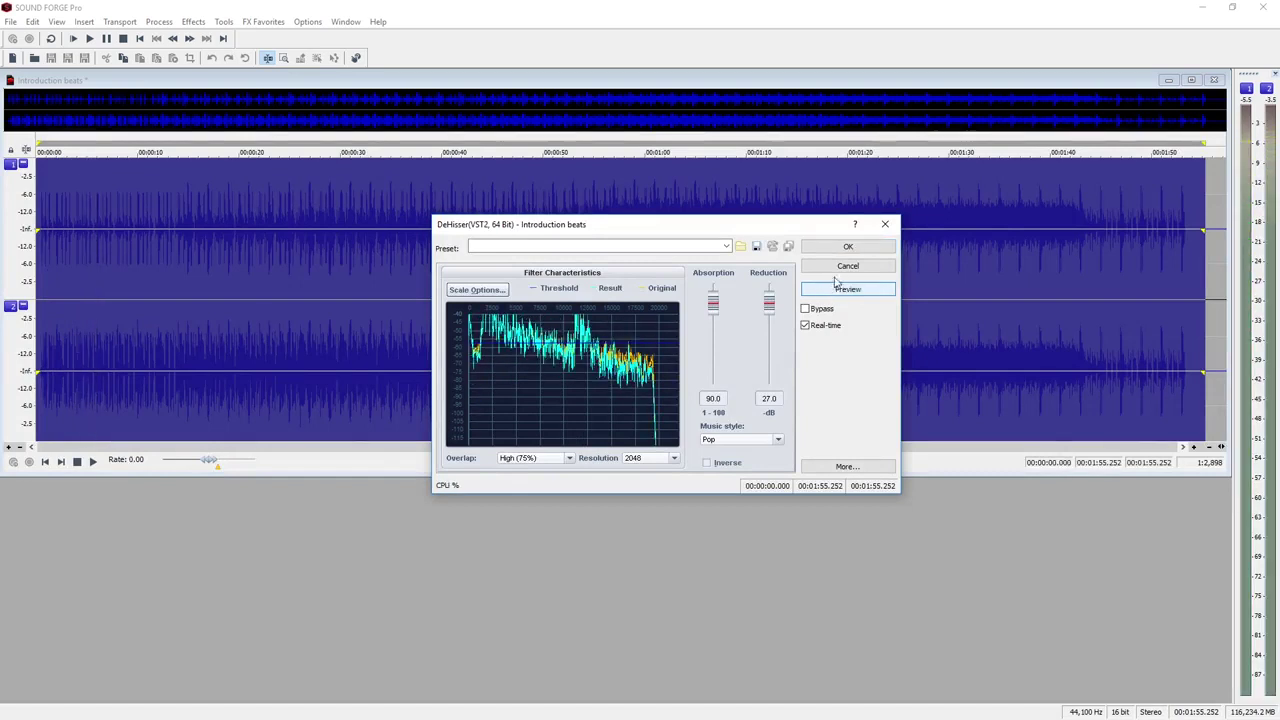
pyautogui.click(840, 250)
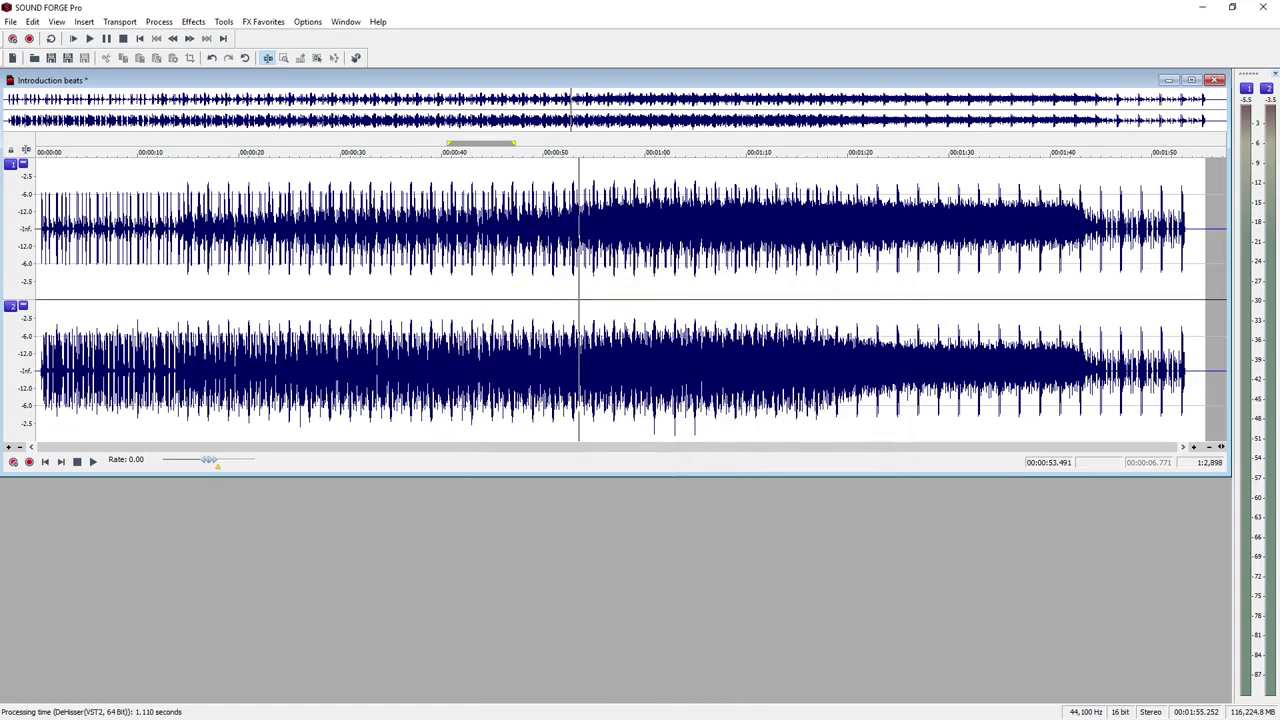
# Zoom to 00:00:32–00:00:57 and select the passage from 39.6 to 46.4 seconds.
pyautogui.click(284, 57)
pyautogui.moveTo(372, 200); pyautogui.dragTo(631, 253)
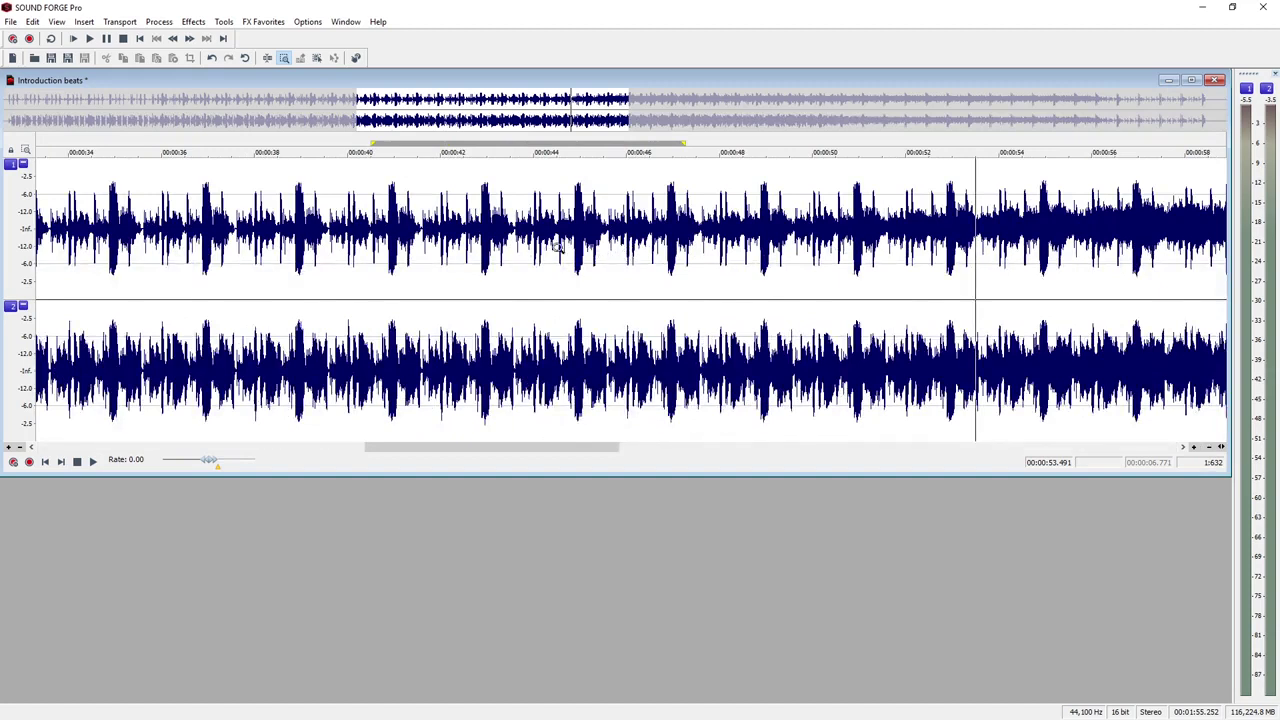
pyautogui.click(266, 58)
pyautogui.moveTo(232, 216); pyautogui.dragTo(686, 364)
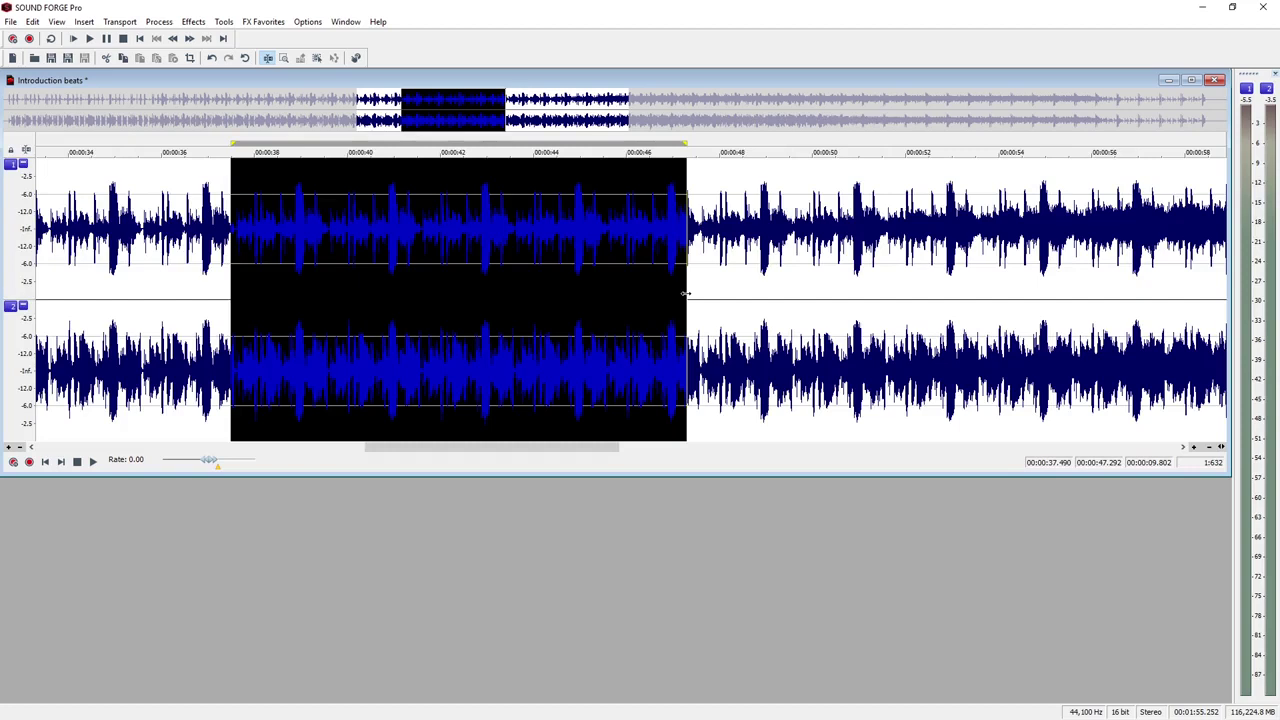
pyautogui.moveTo(686, 294); pyautogui.dragTo(645, 300)
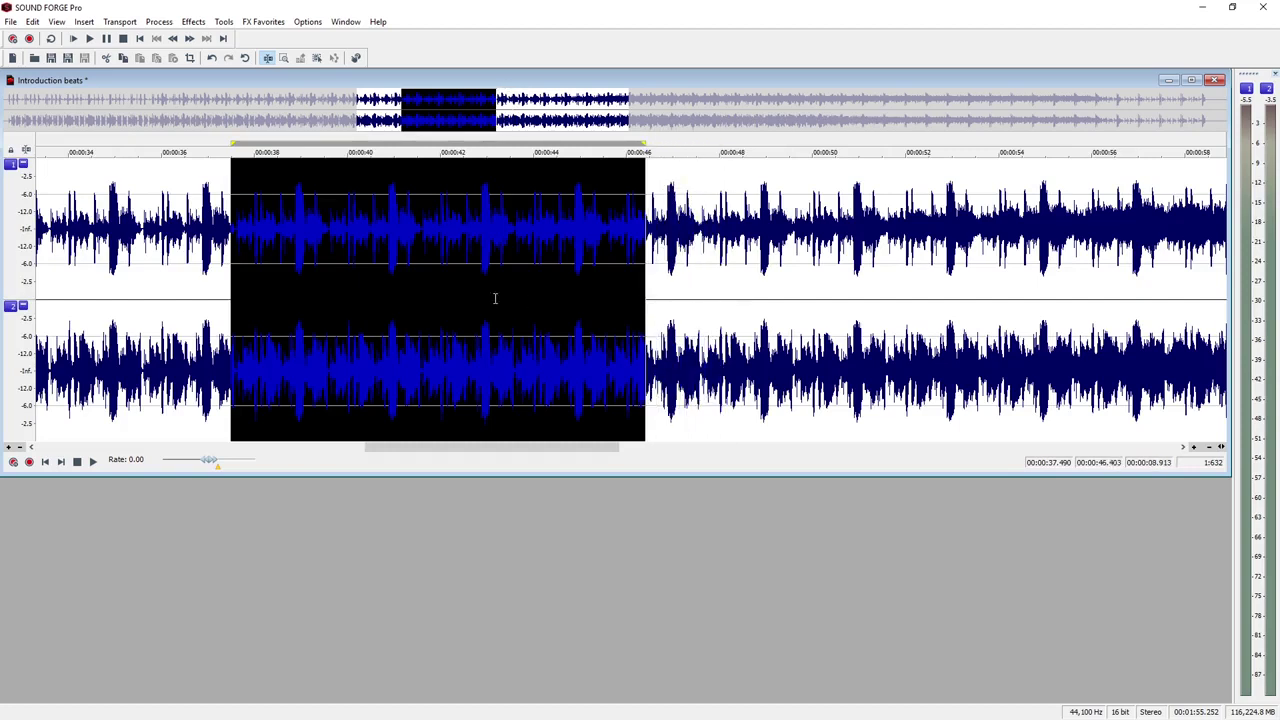
pyautogui.moveTo(231, 287); pyautogui.dragTo(330, 301)
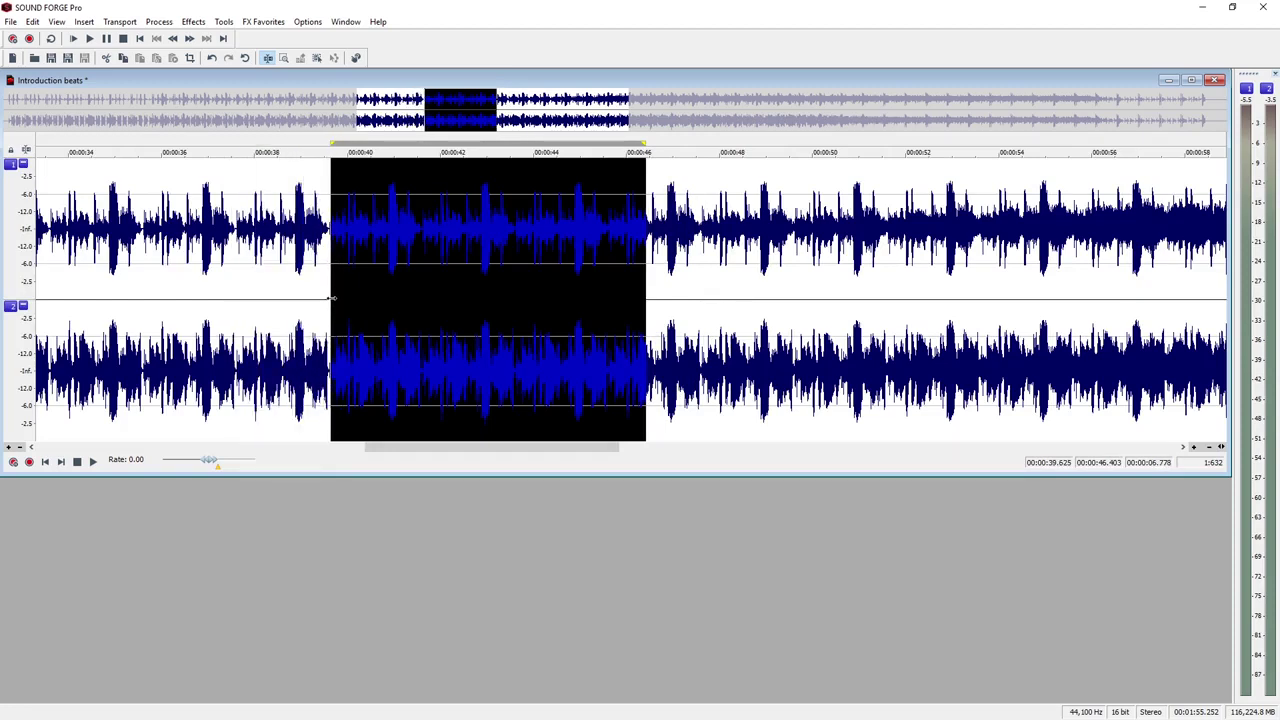
# Apply Parametric EQ at 1,886 Hz, 1.5 octaves wide, Amount -5.0 dB to the selection.
pyautogui.click(159, 21)
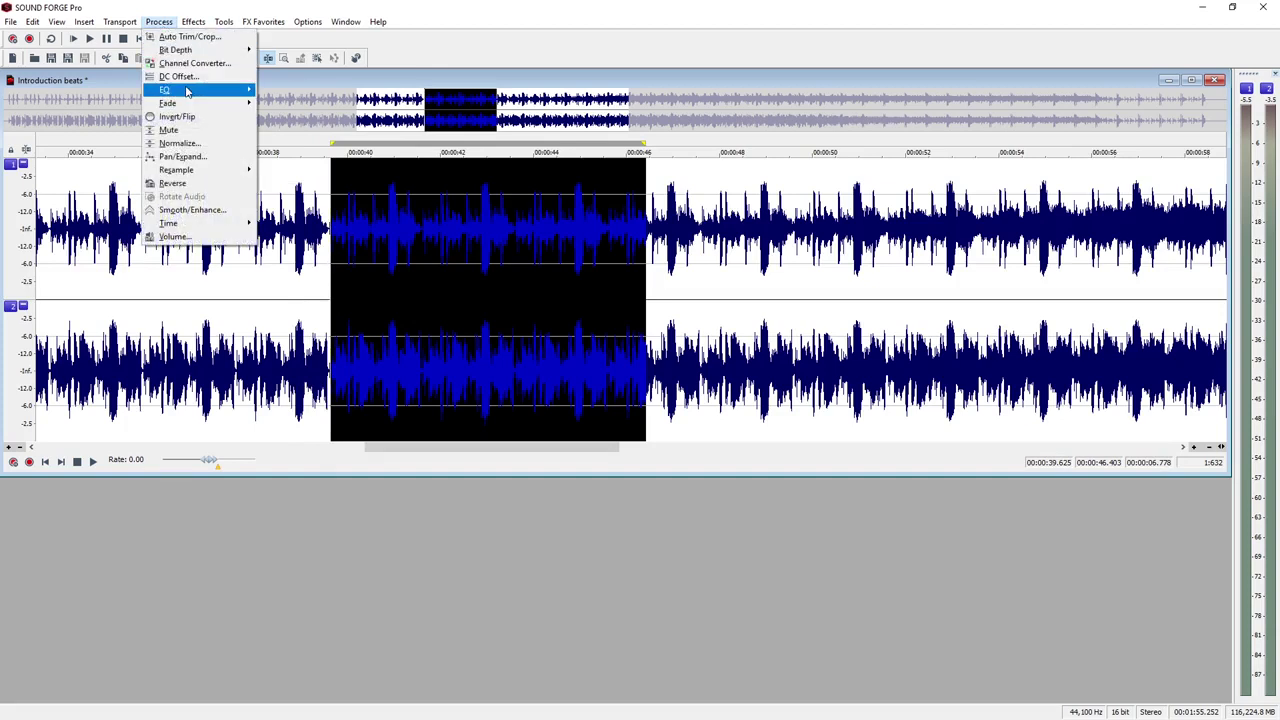
pyautogui.moveTo(188, 92)
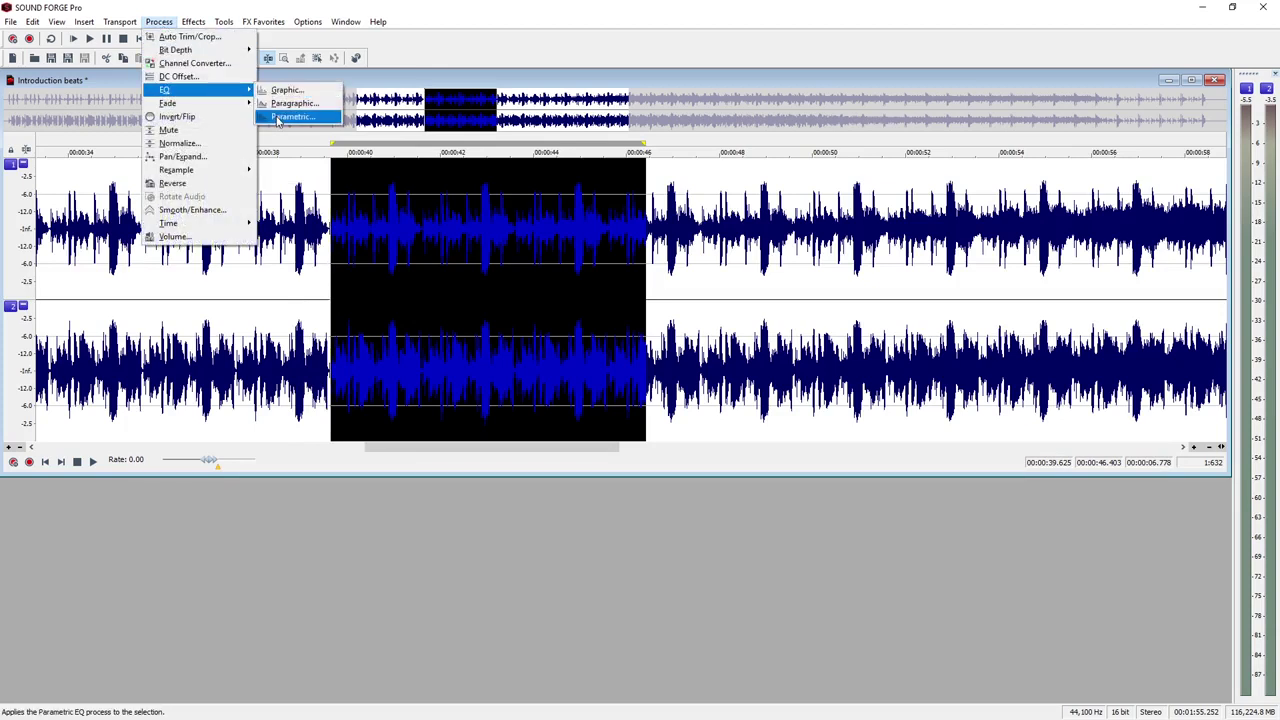
pyautogui.click(278, 117)
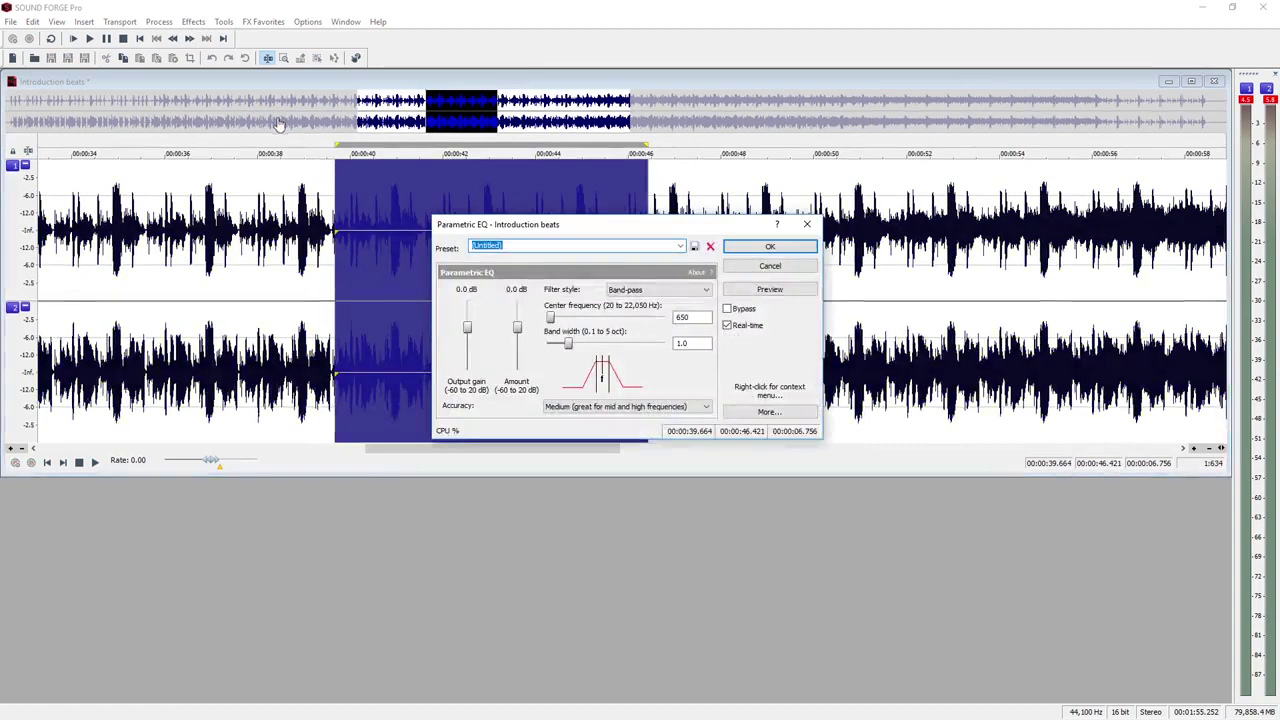
pyautogui.click(735, 289)
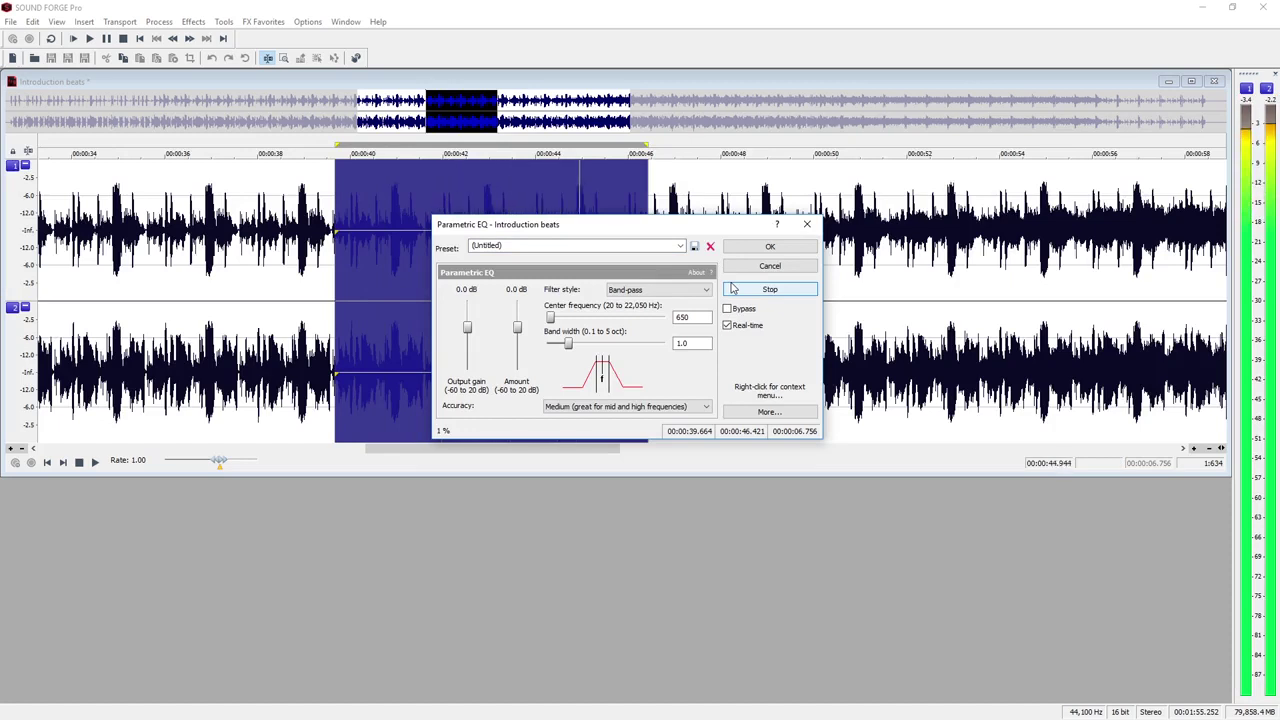
pyautogui.click(732, 288)
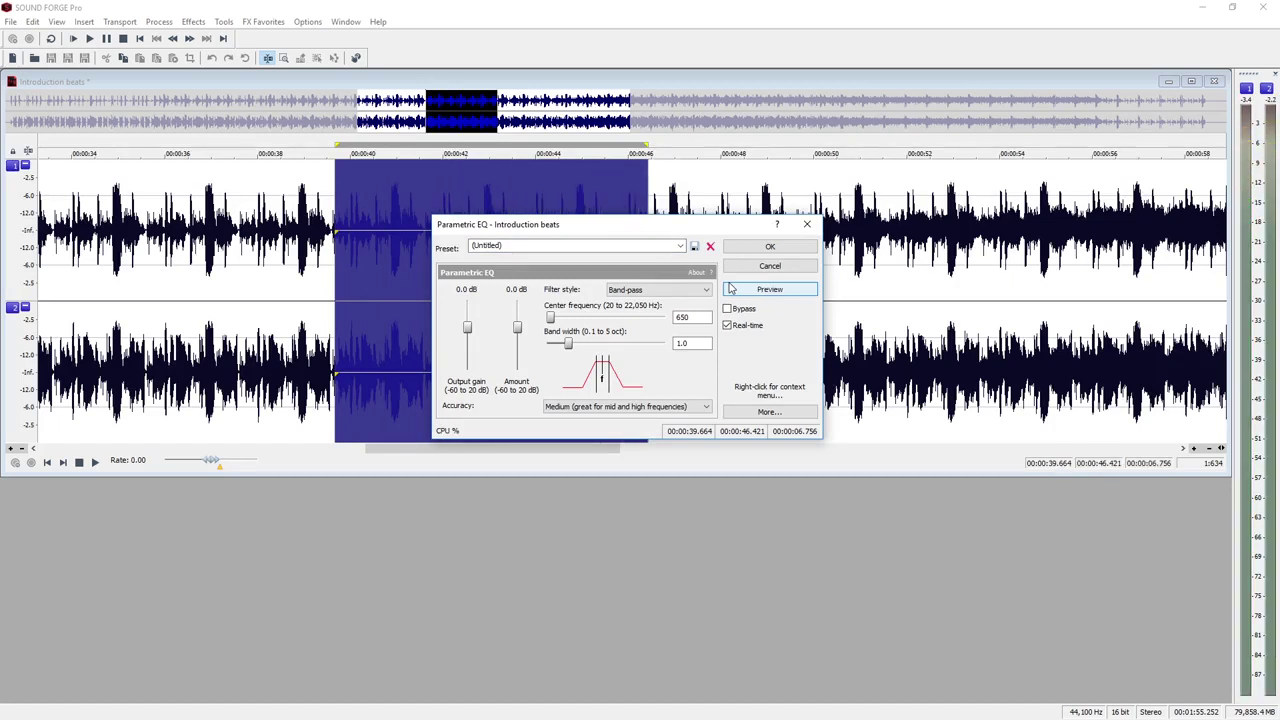
pyautogui.moveTo(517, 327); pyautogui.dragTo(580, 343)
pyautogui.click(778, 291)
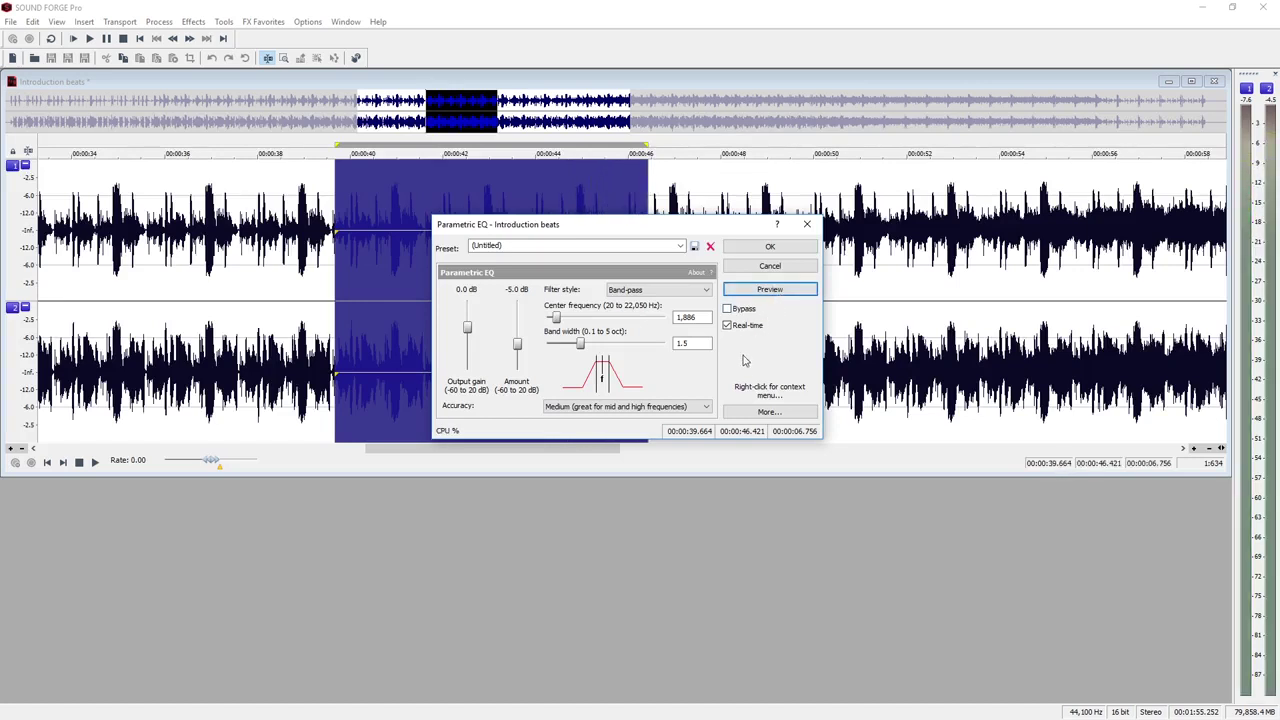
pyautogui.click(748, 413)
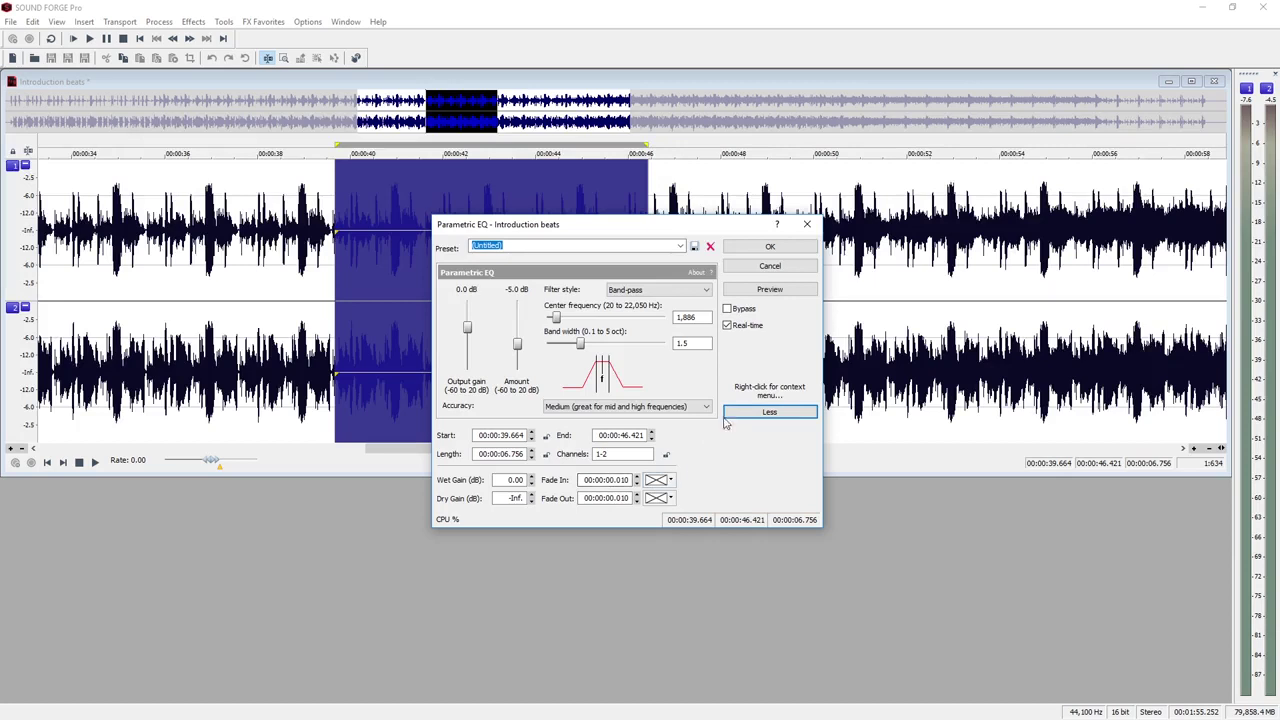
pyautogui.click(770, 248)
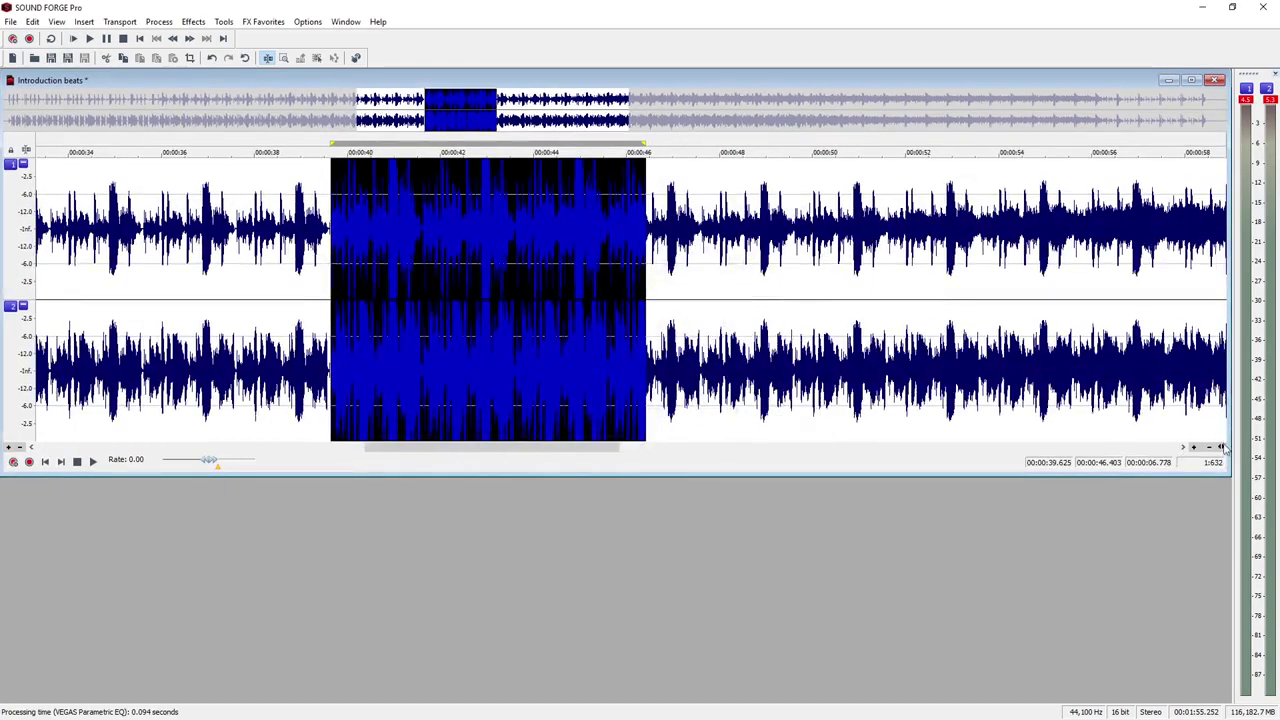
pyautogui.click(1211, 448)
pyautogui.click(1211, 448)
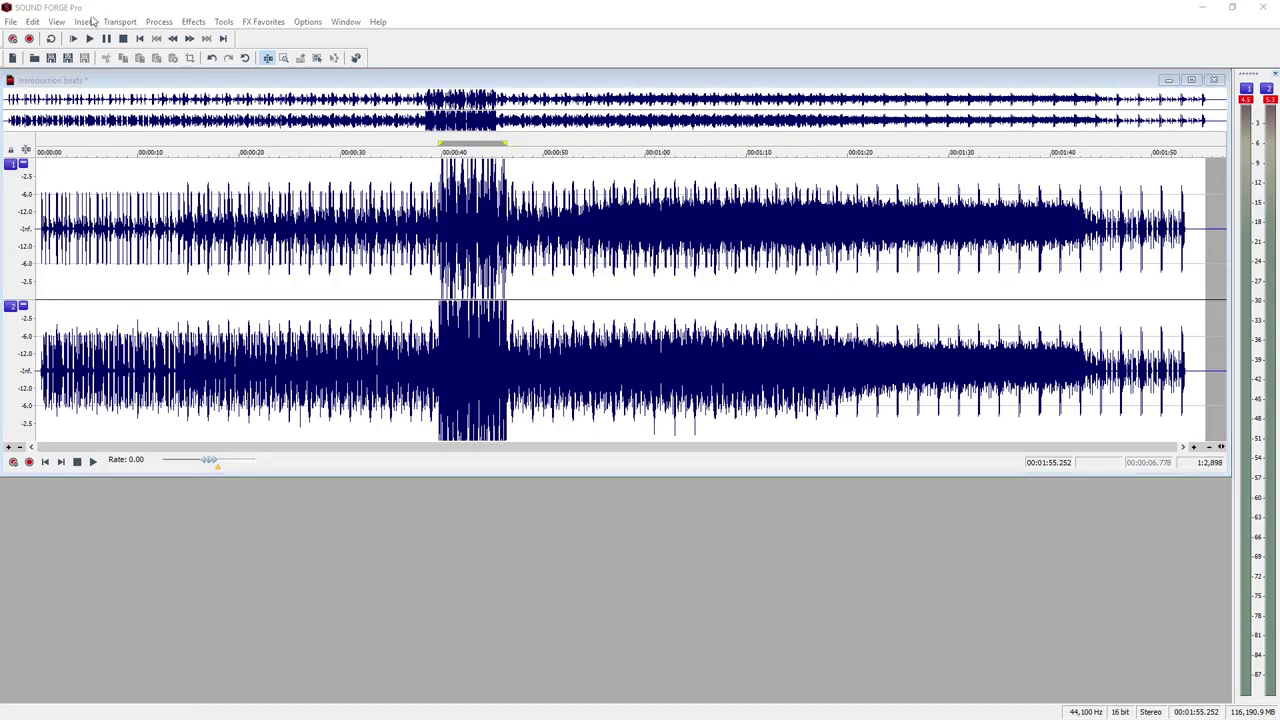
# Dock the Explorer above the waveform and drag Recording4–6.mp3 onto Introduction beats.
pyautogui.click(60, 22)
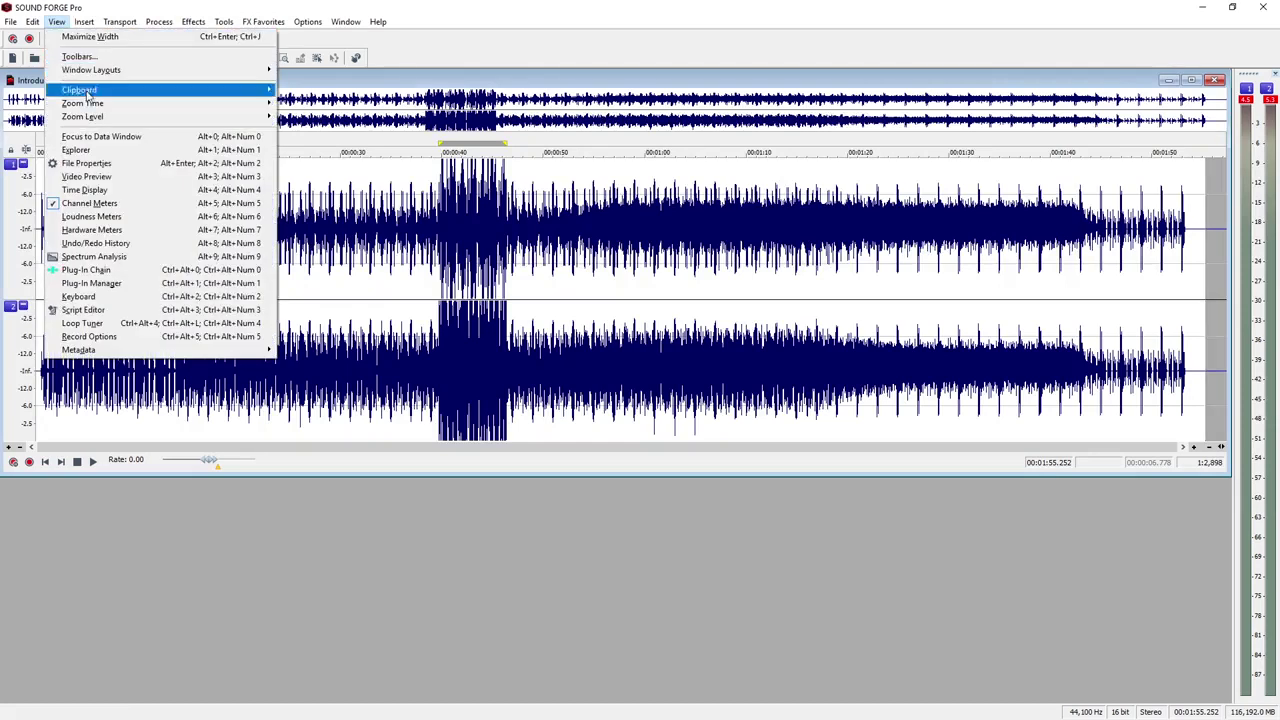
pyautogui.click(100, 152)
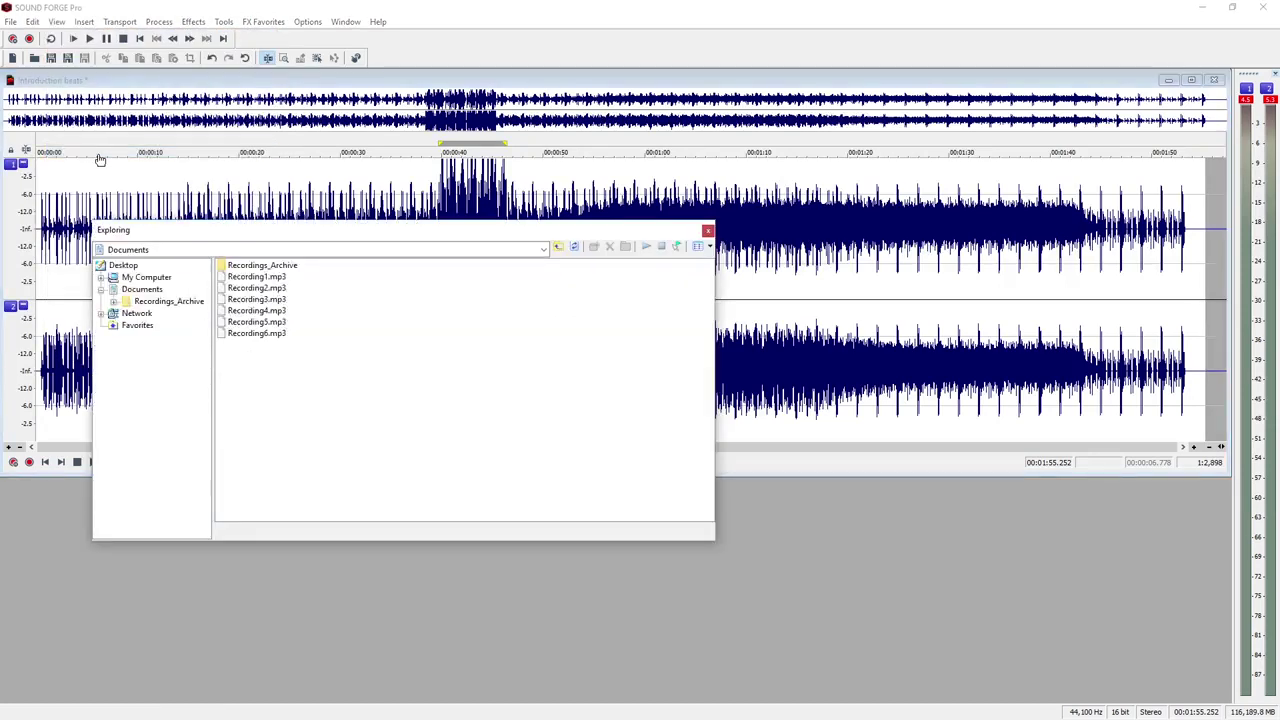
pyautogui.moveTo(312, 231); pyautogui.dragTo(368, 75)
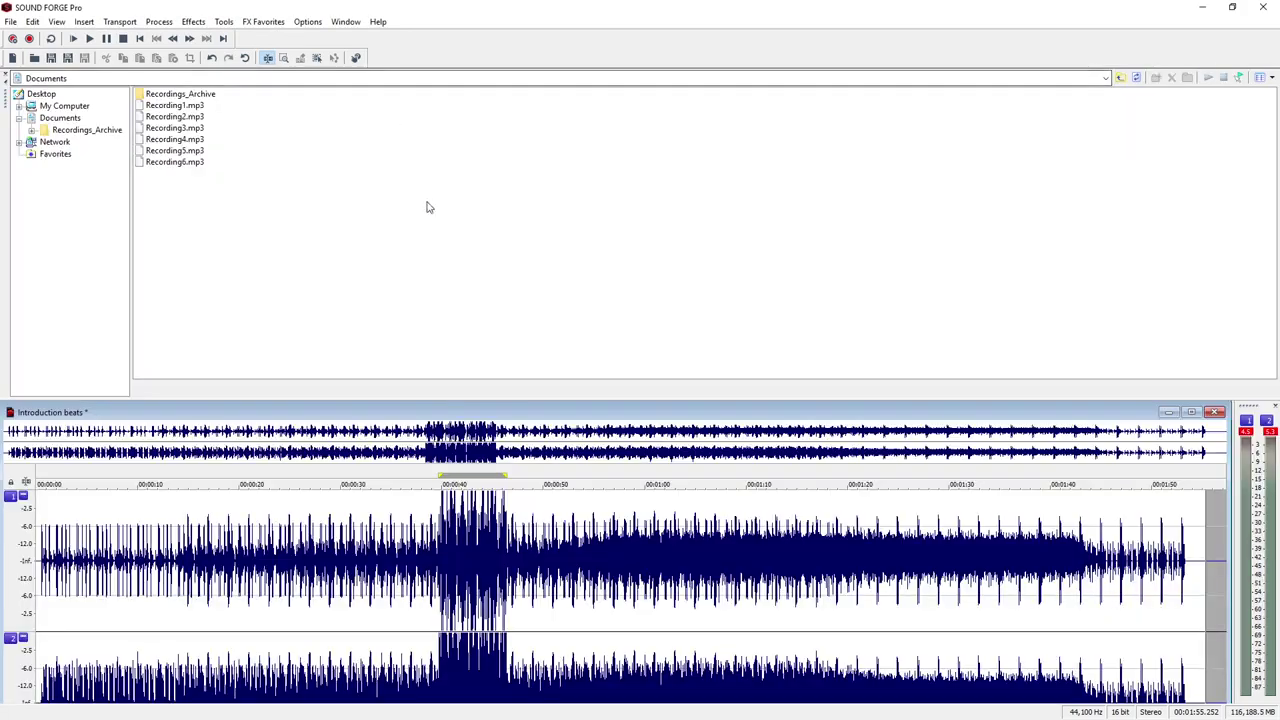
pyautogui.moveTo(449, 403); pyautogui.dragTo(445, 292)
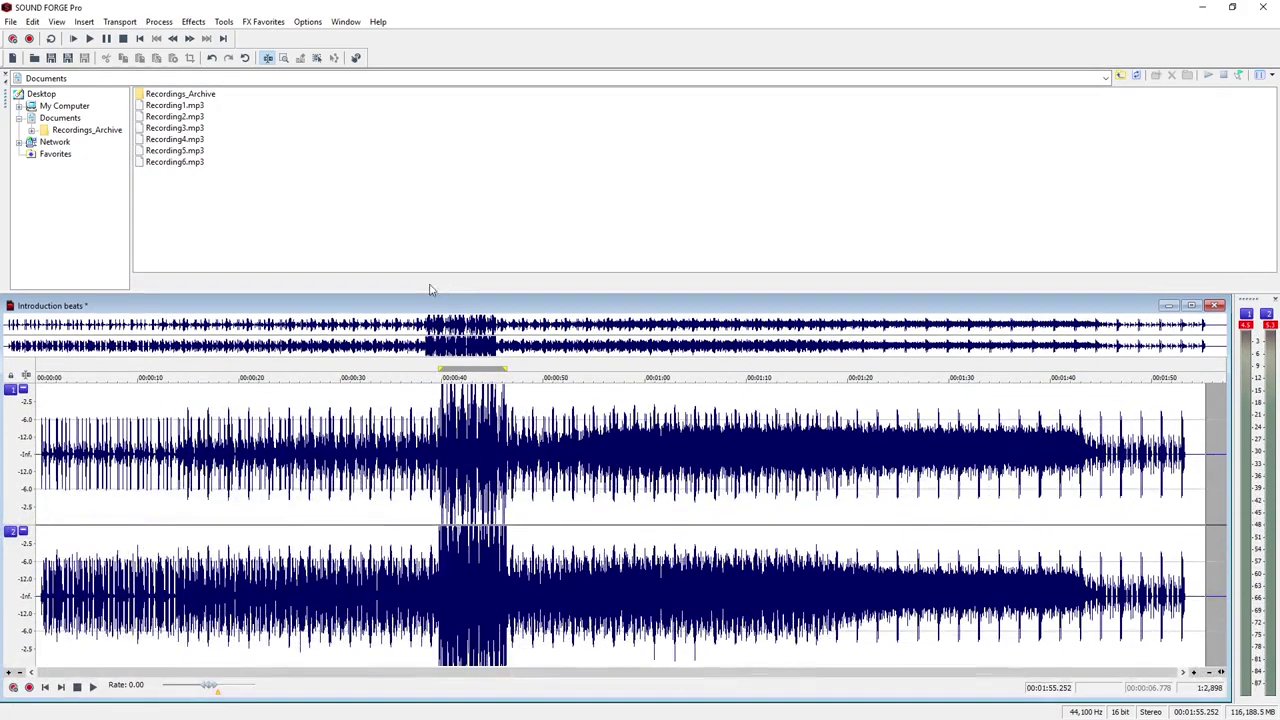
pyautogui.moveTo(198, 168)
pyautogui.mouseDown()
pyautogui.moveTo(199, 145)
pyautogui.moveTo(877, 420)
pyautogui.moveTo(1204, 453)
pyautogui.mouseUp()
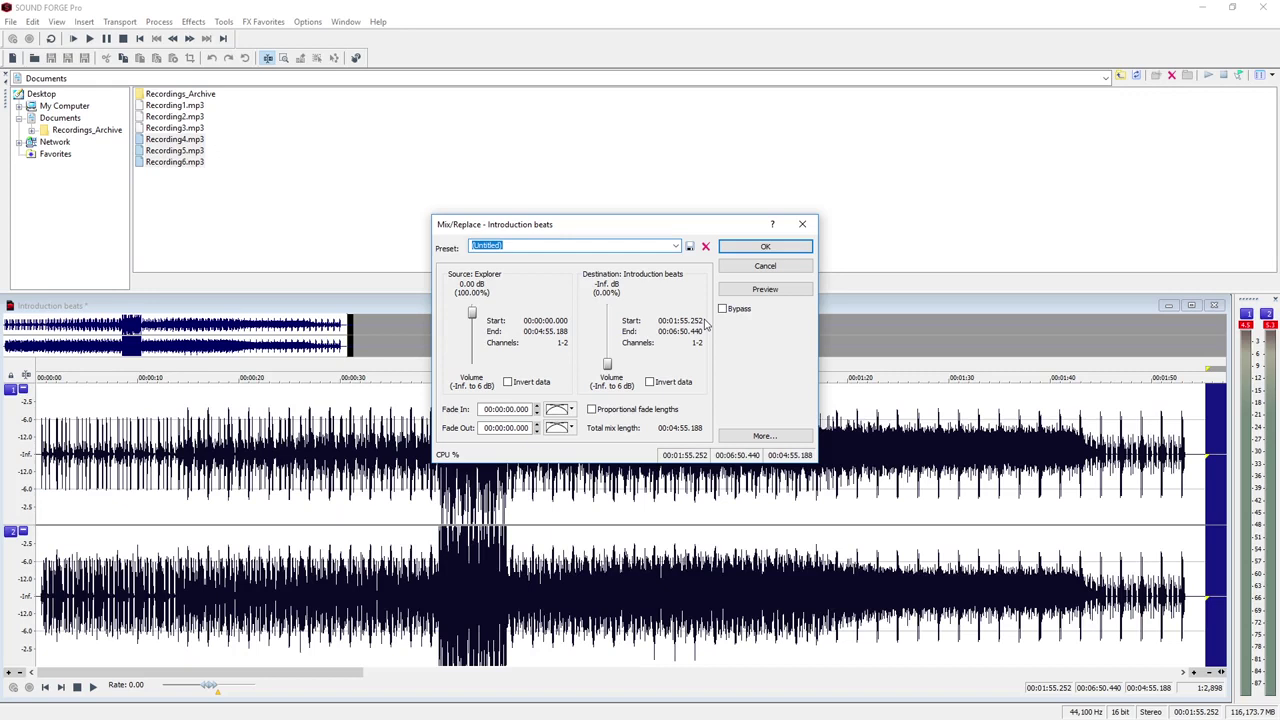
# Confirm the Mix/Replace so Recording4–6.mp3 extend the recording to 00:06:50.440.
pyautogui.click(760, 248)
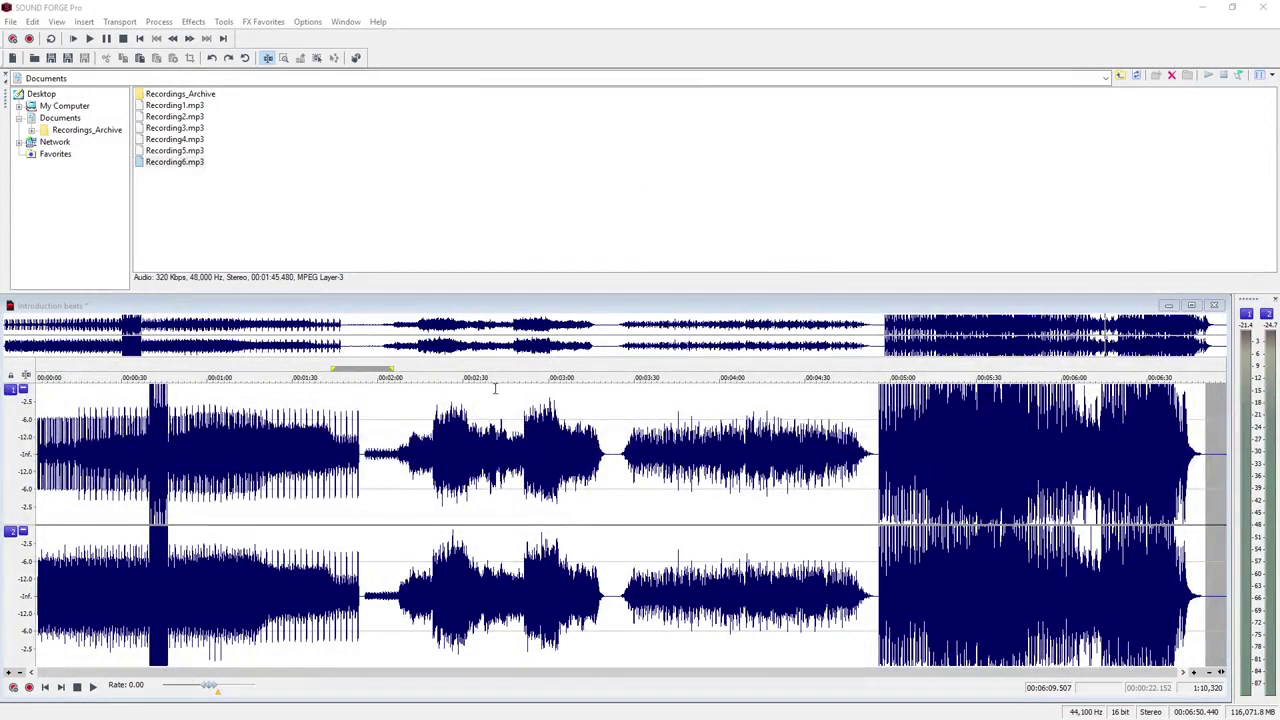
# With the Event tool, move the loud ending piece left into the third slot.
pyautogui.click(317, 58)
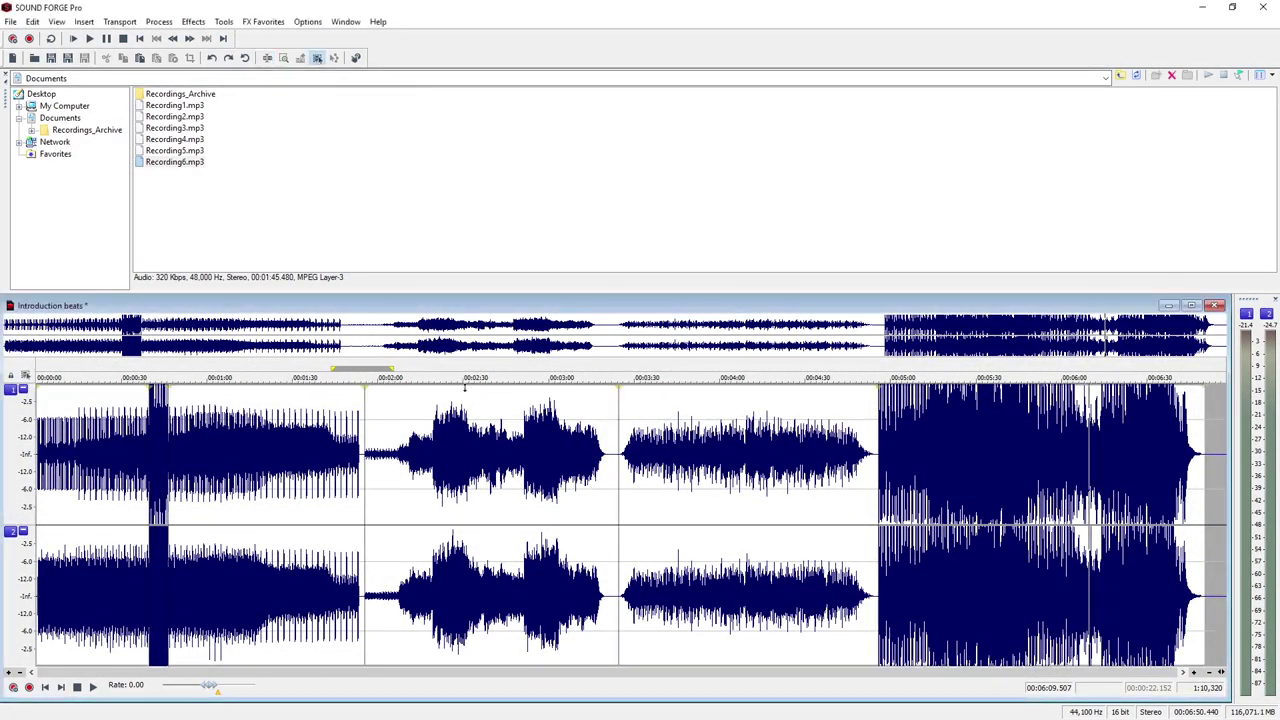
pyautogui.doubleClick(480, 427)
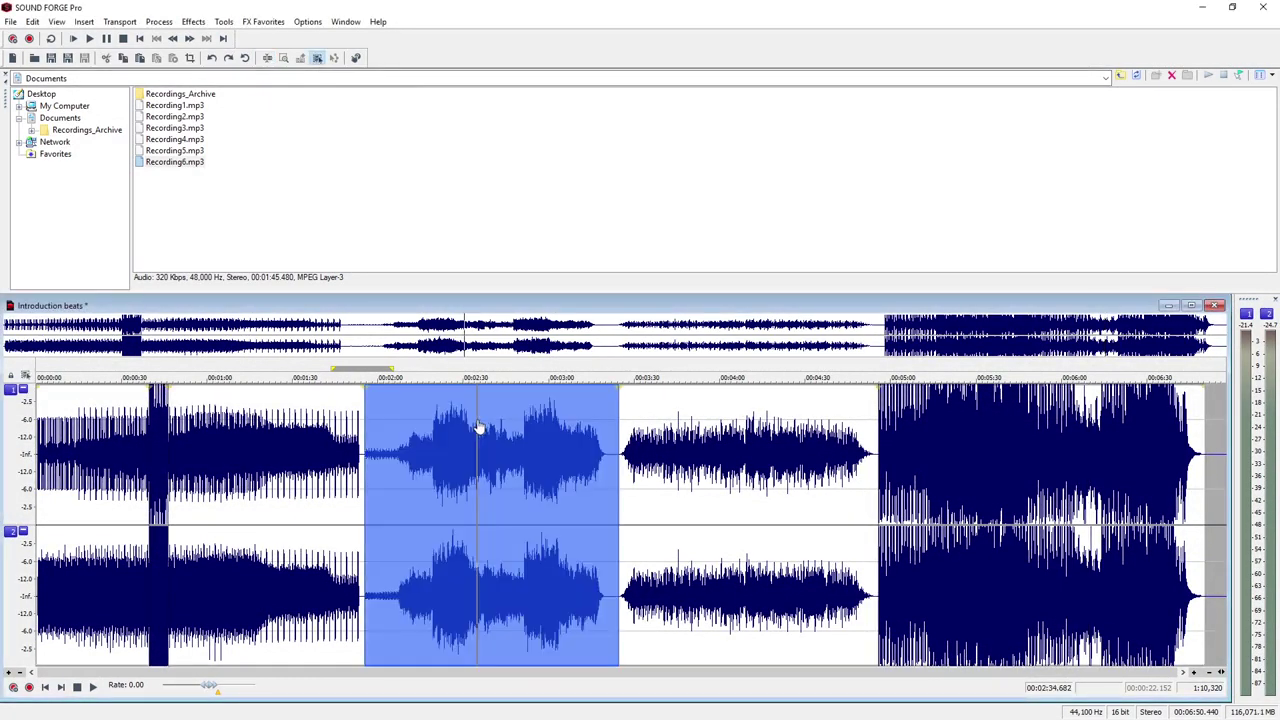
pyautogui.doubleClick(753, 461)
pyautogui.doubleClick(1029, 466)
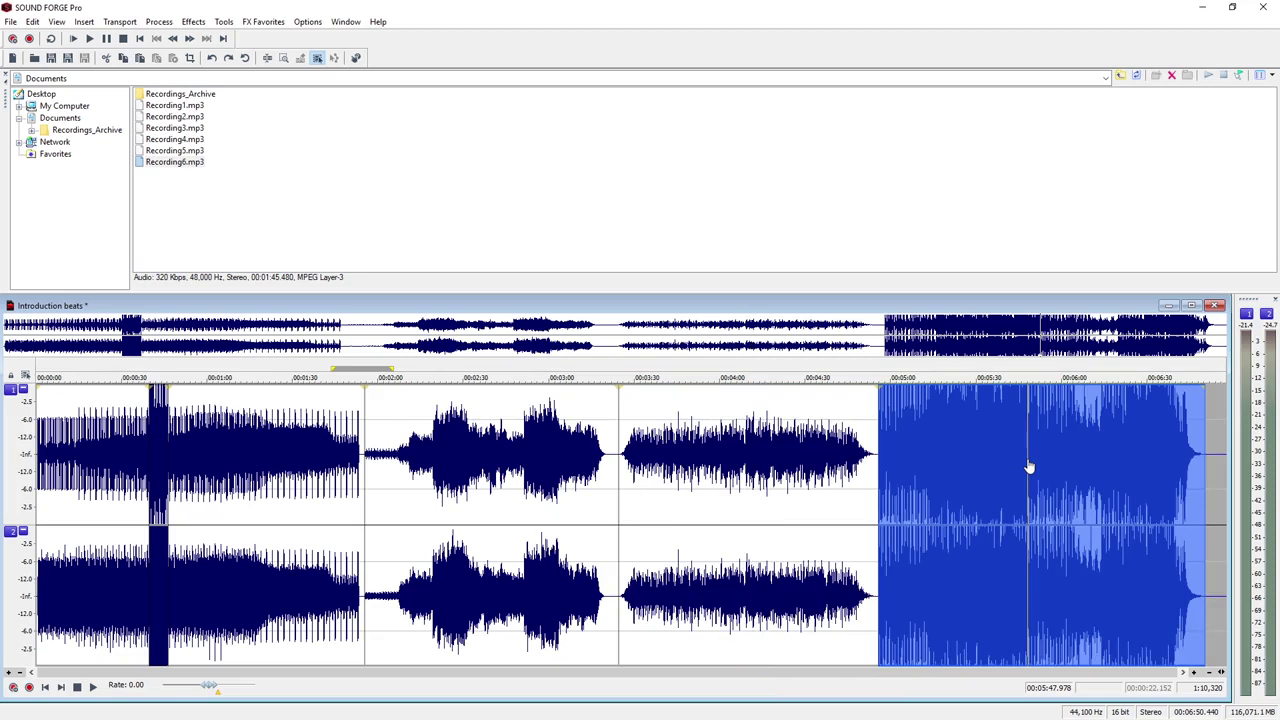
pyautogui.doubleClick(1094, 465)
pyautogui.doubleClick(1095, 465)
pyautogui.doubleClick(1046, 464)
pyautogui.doubleClick(1131, 469)
pyautogui.moveTo(1037, 471); pyautogui.dragTo(780, 489)
pyautogui.moveTo(874, 487); pyautogui.dragTo(1071, 487)
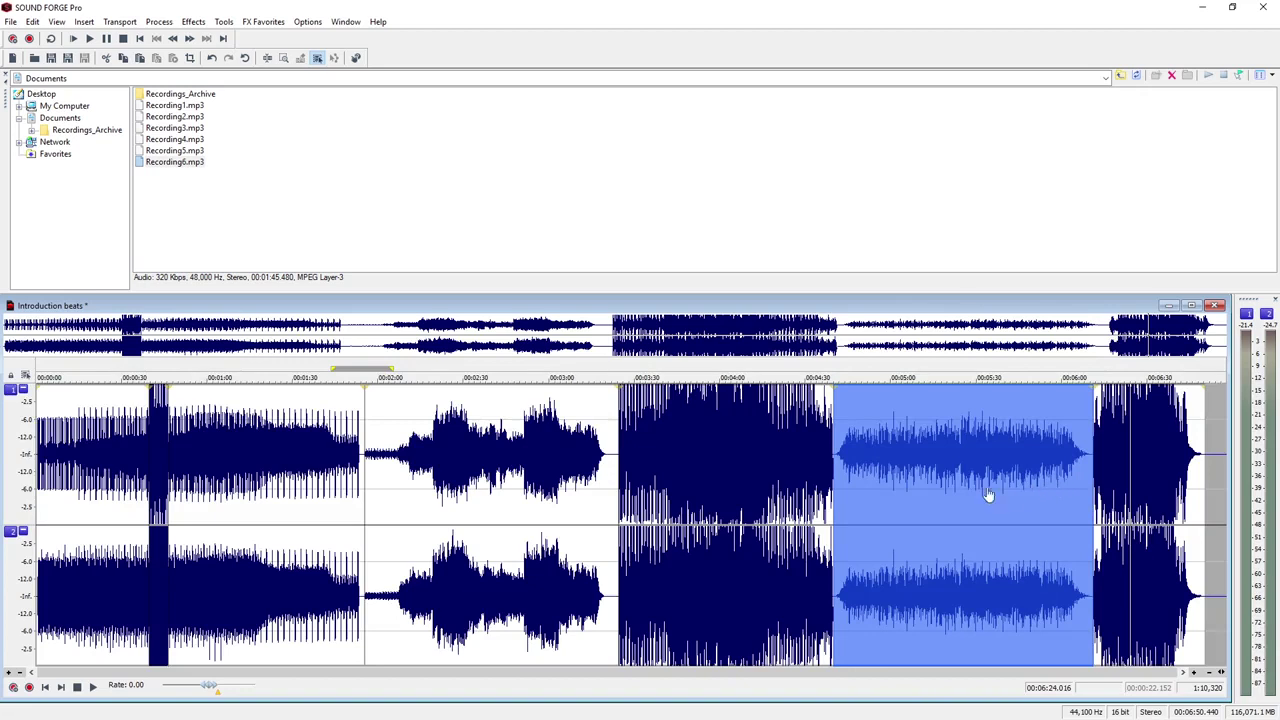
# Delete the loud piece and slide the following clips left to close the gaps.
pyautogui.doubleClick(763, 474)
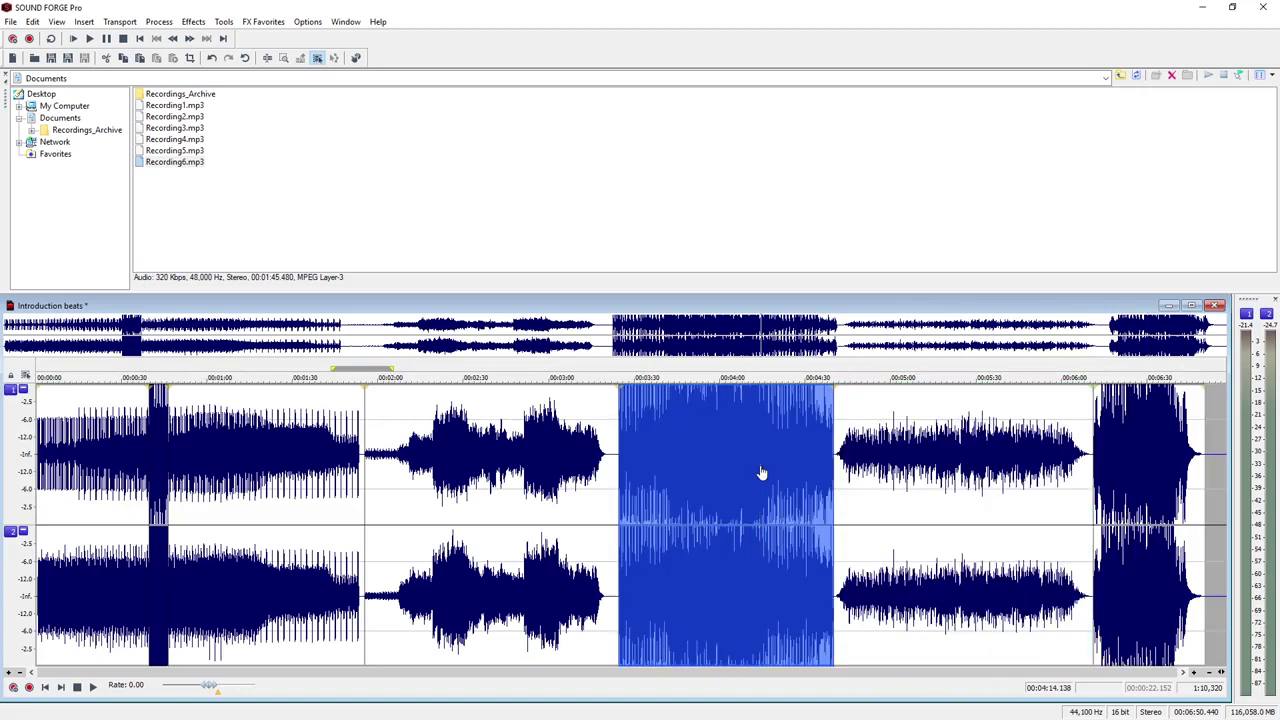
pyautogui.press('Delete')
pyautogui.moveTo(880, 472); pyautogui.dragTo(694, 474)
pyautogui.moveTo(1108, 474); pyautogui.dragTo(926, 471)
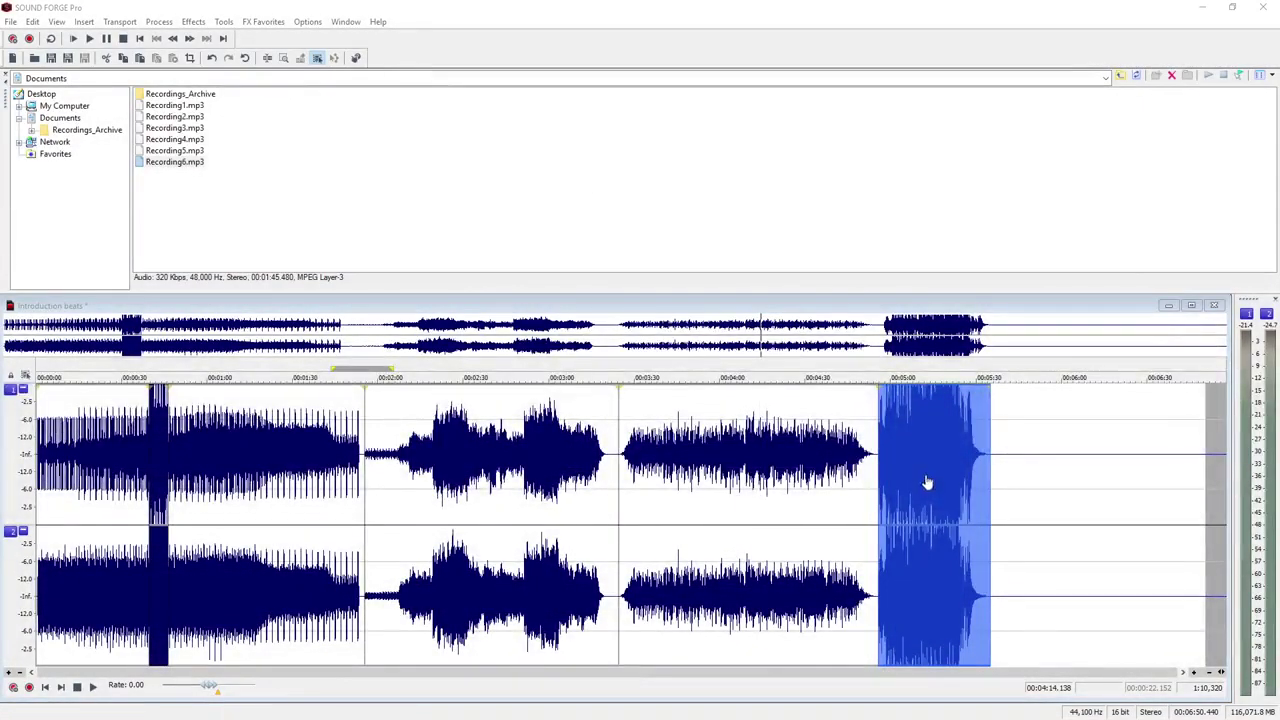
# Select the silence near 3:20, extend it to the next zero crossings, and delete it.
pyautogui.click(268, 58)
pyautogui.click(612, 447)
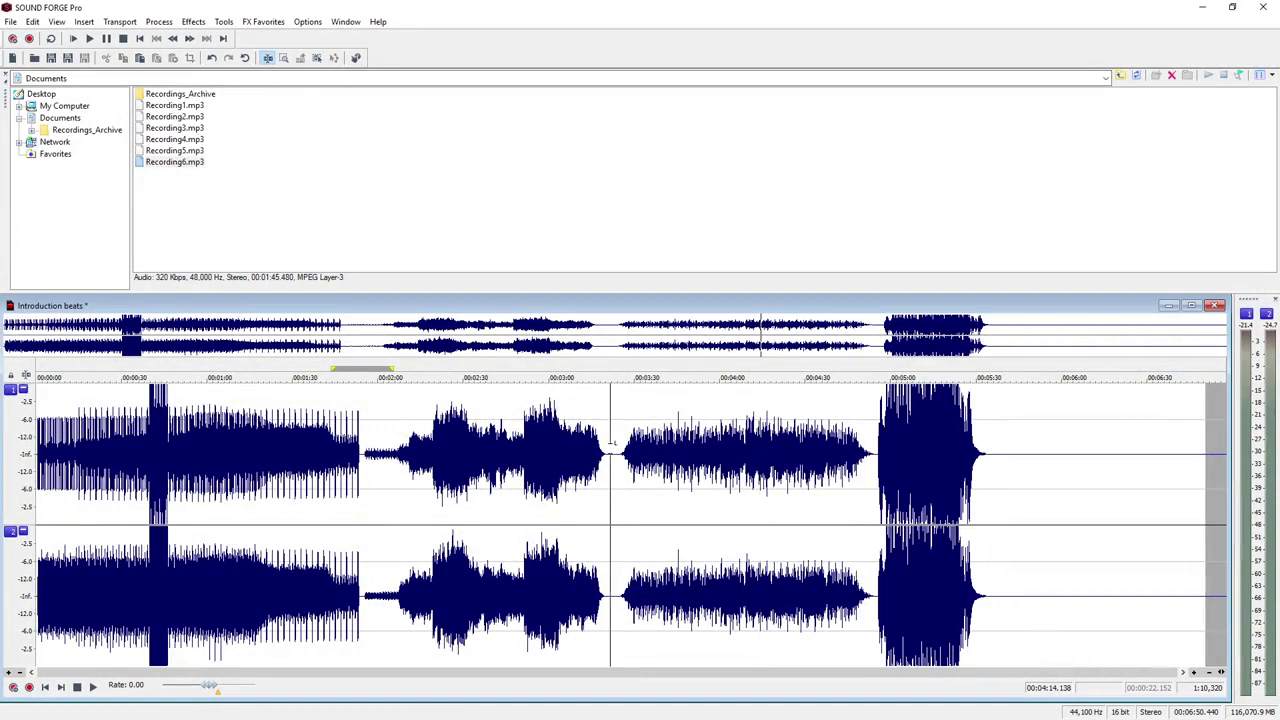
pyautogui.scroll(3, 612, 447)
pyautogui.moveTo(569, 449); pyautogui.dragTo(743, 633)
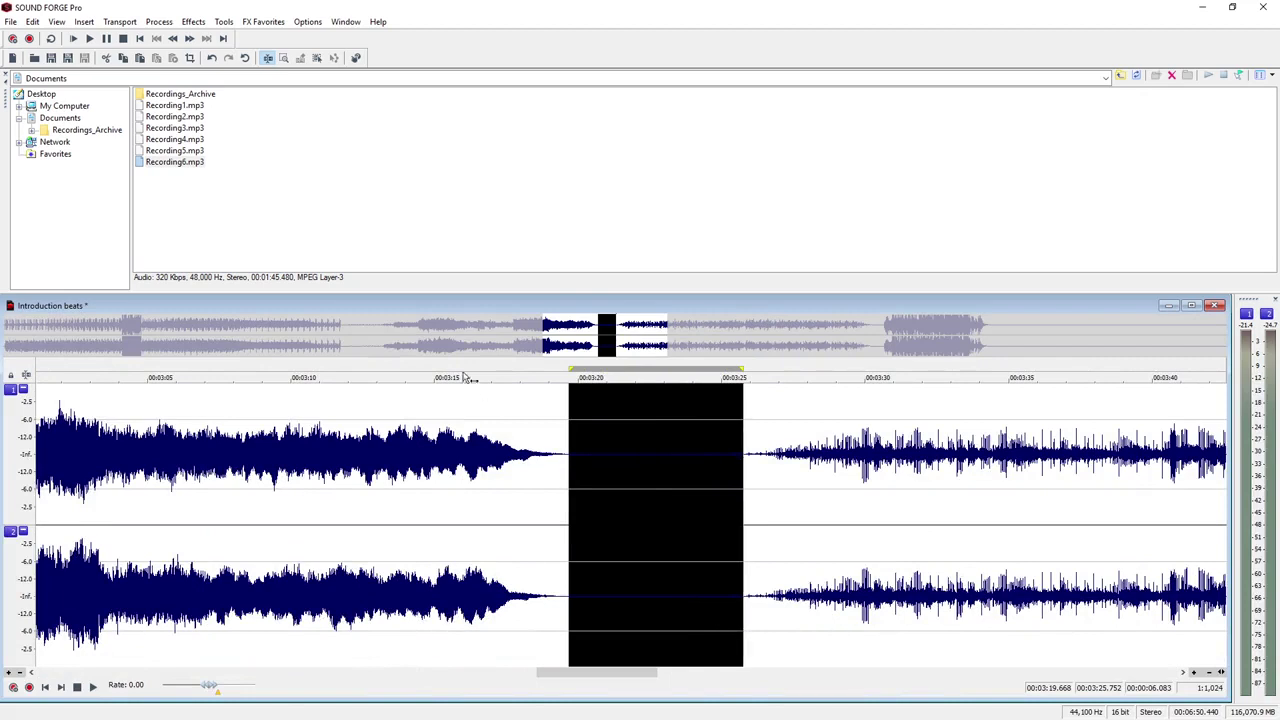
pyautogui.click(35, 22)
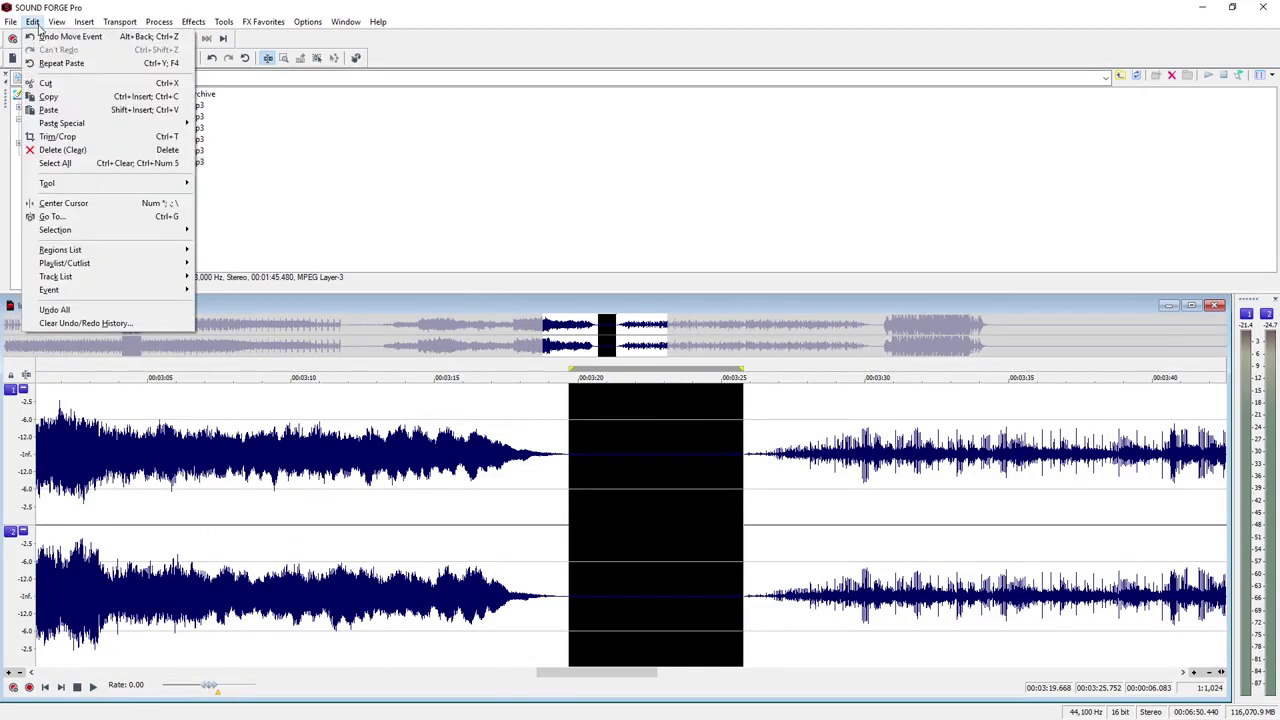
pyautogui.moveTo(100, 230)
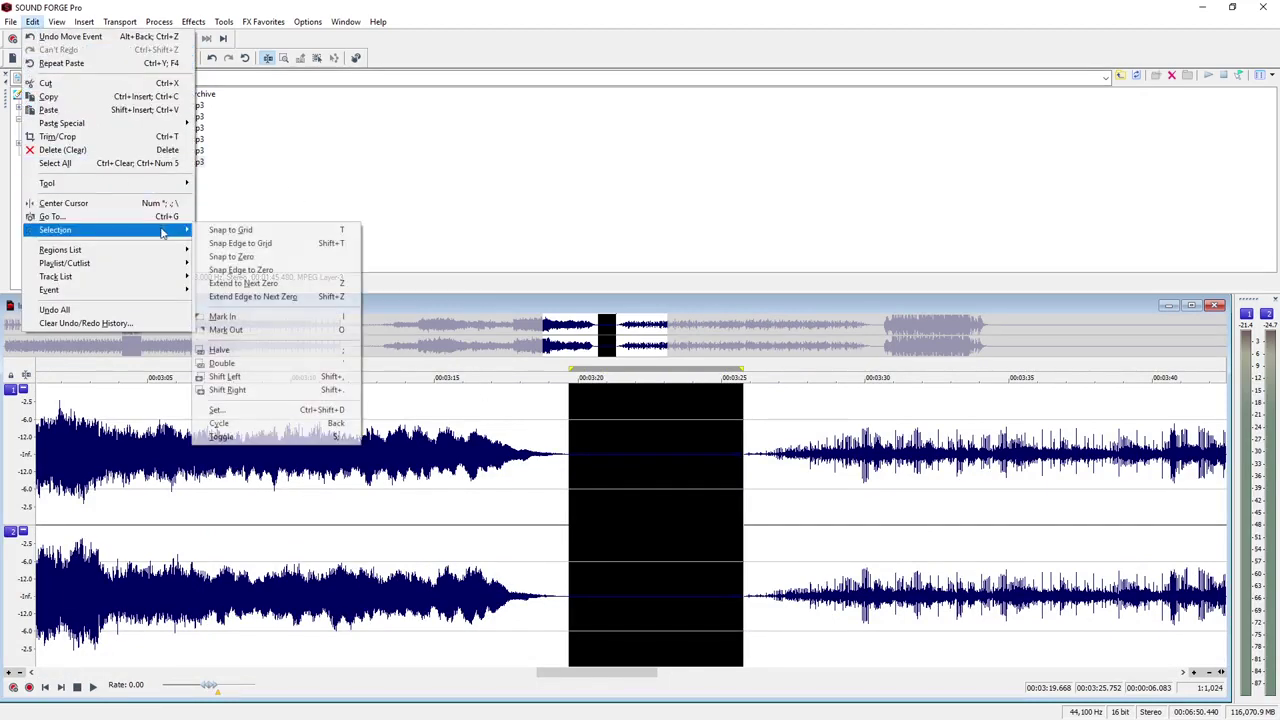
pyautogui.click(242, 284)
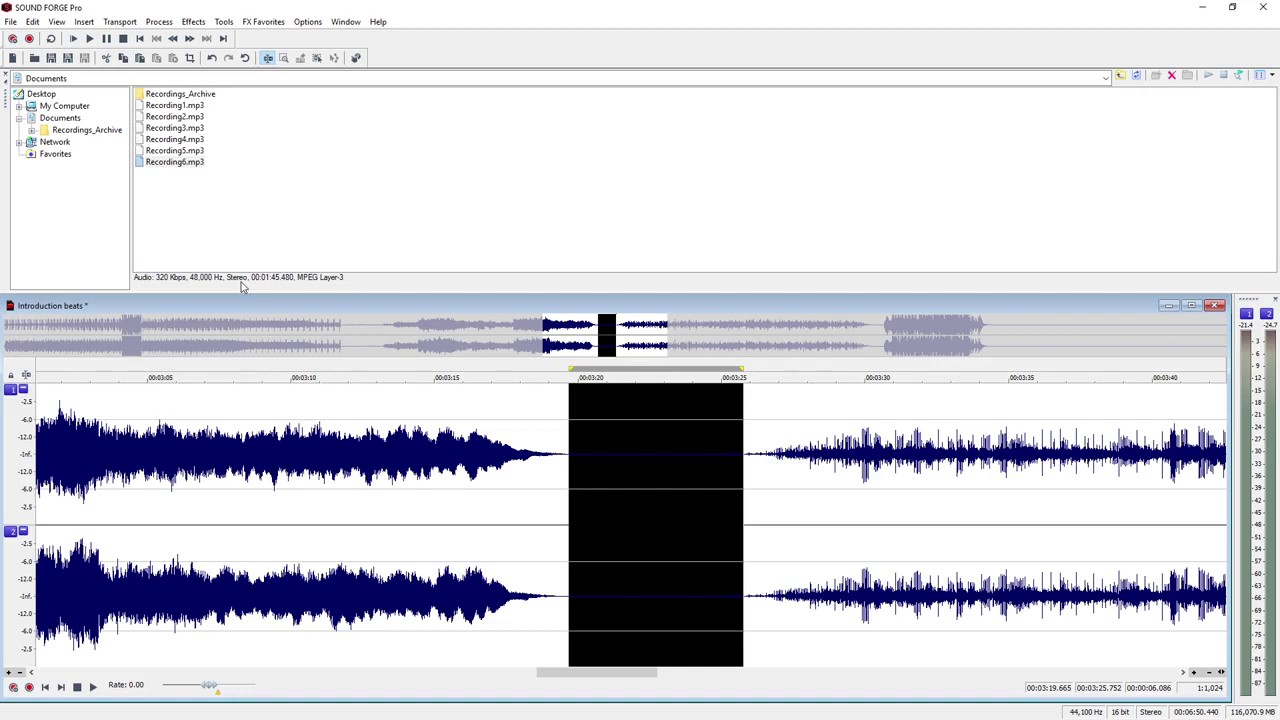
pyautogui.press('Delete')
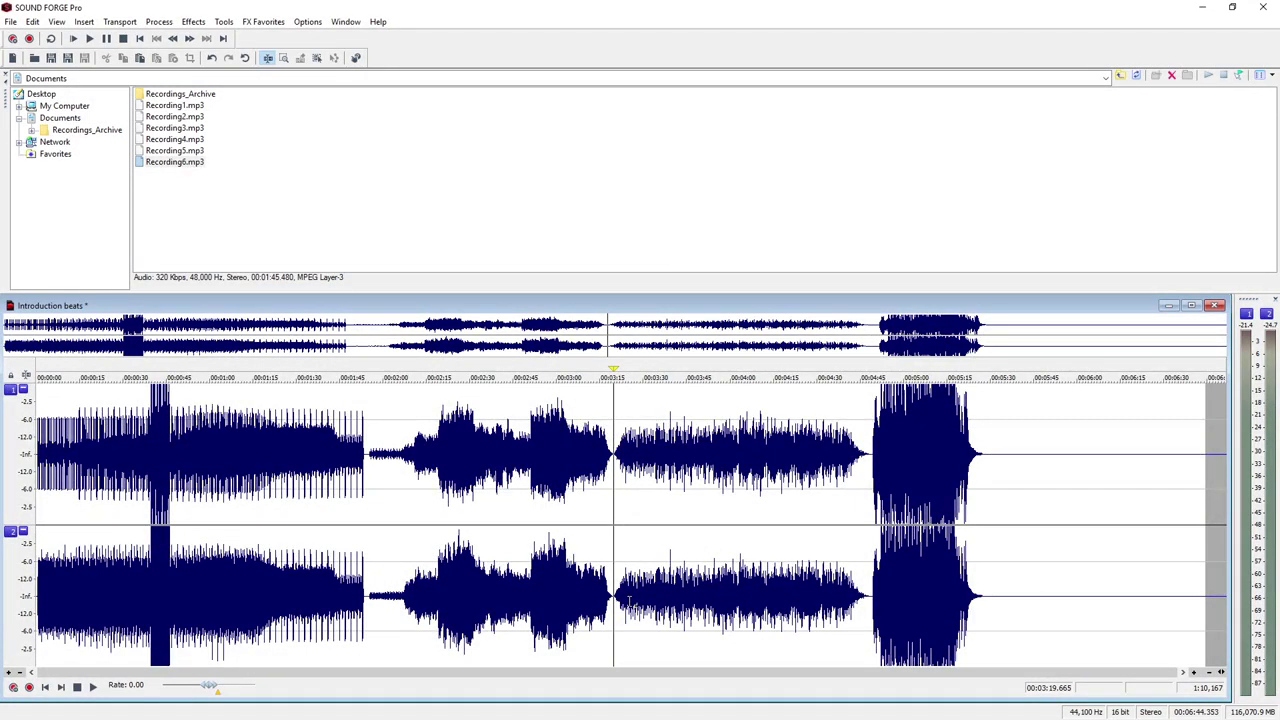
# Mark each of the four sections as a CD track via Track List Insert and N.
pyautogui.click(317, 57)
pyautogui.doubleClick(123, 431)
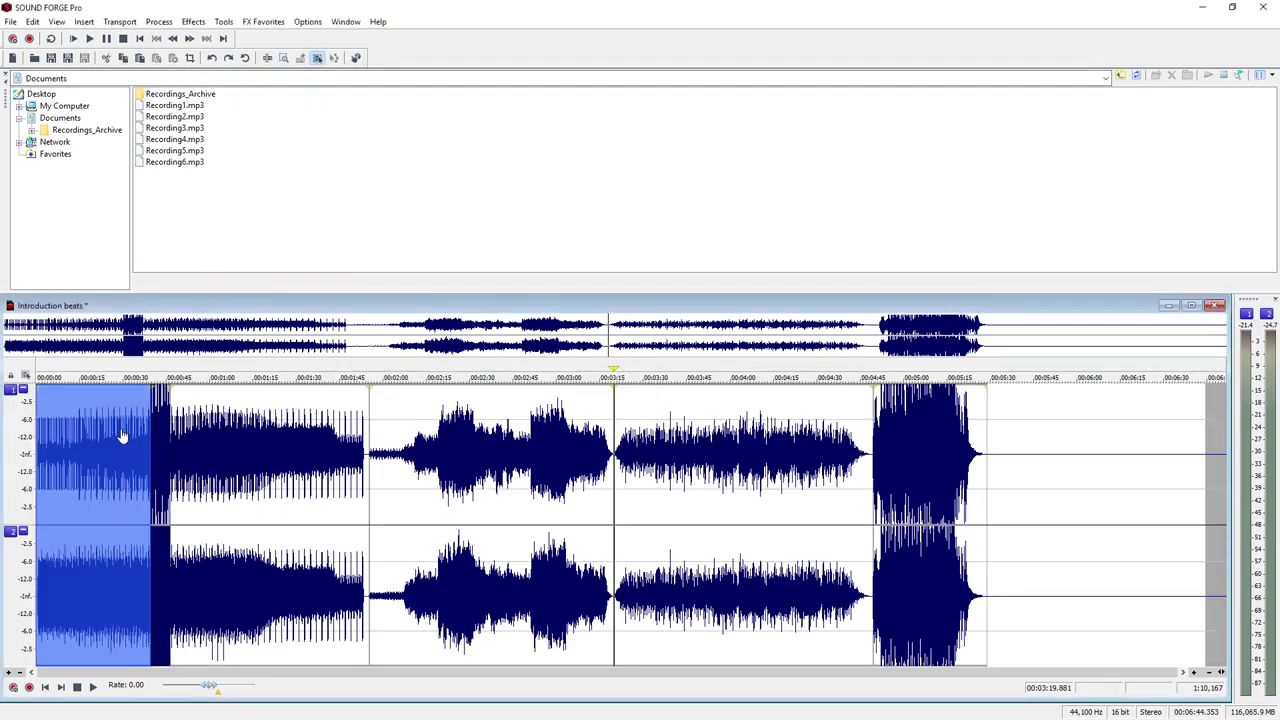
pyautogui.keyDown('shift'); pyautogui.doubleClick(225, 440); pyautogui.keyUp('shift')
pyautogui.click(33, 21)
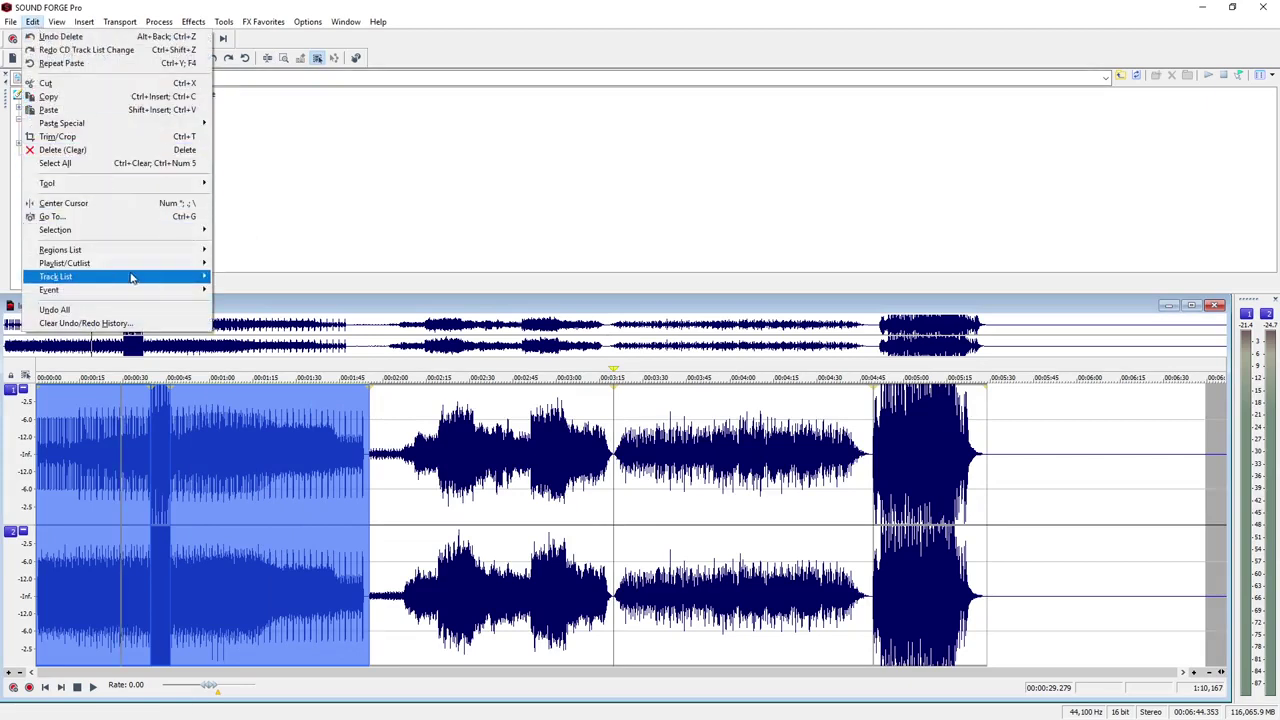
pyautogui.moveTo(180, 276)
pyautogui.click(228, 278)
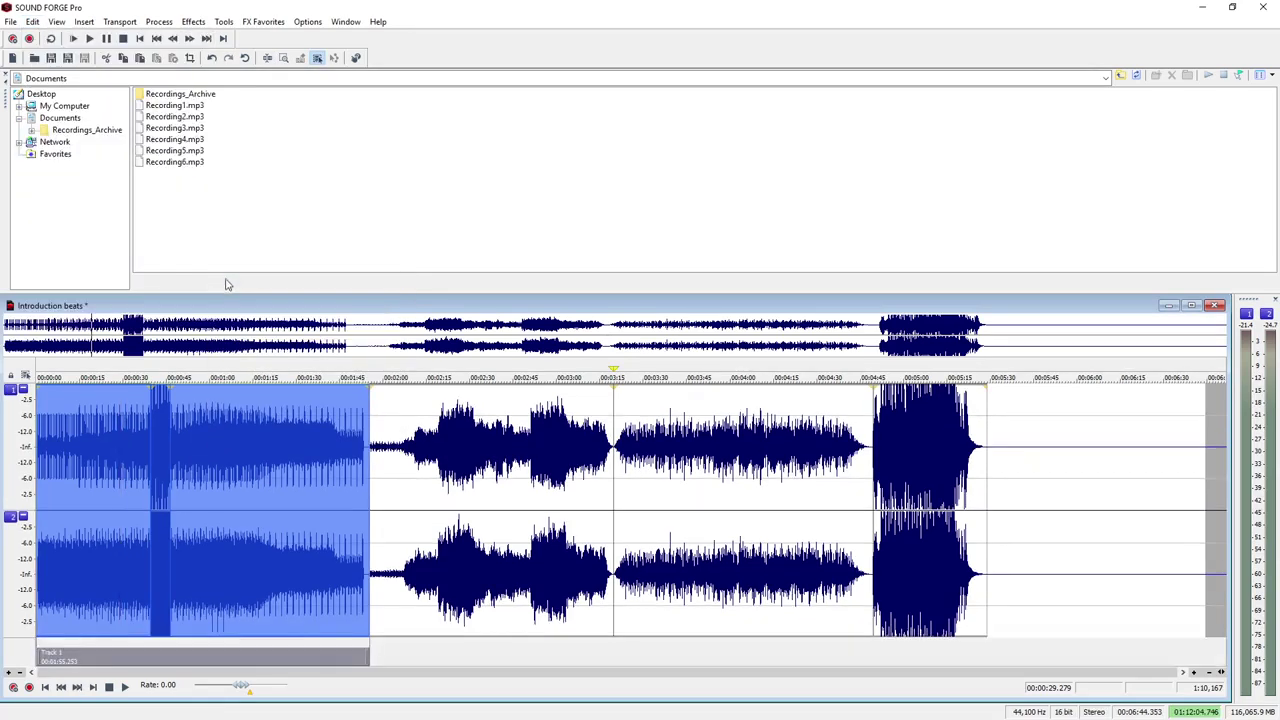
pyautogui.doubleClick(432, 458)
pyautogui.press('n')
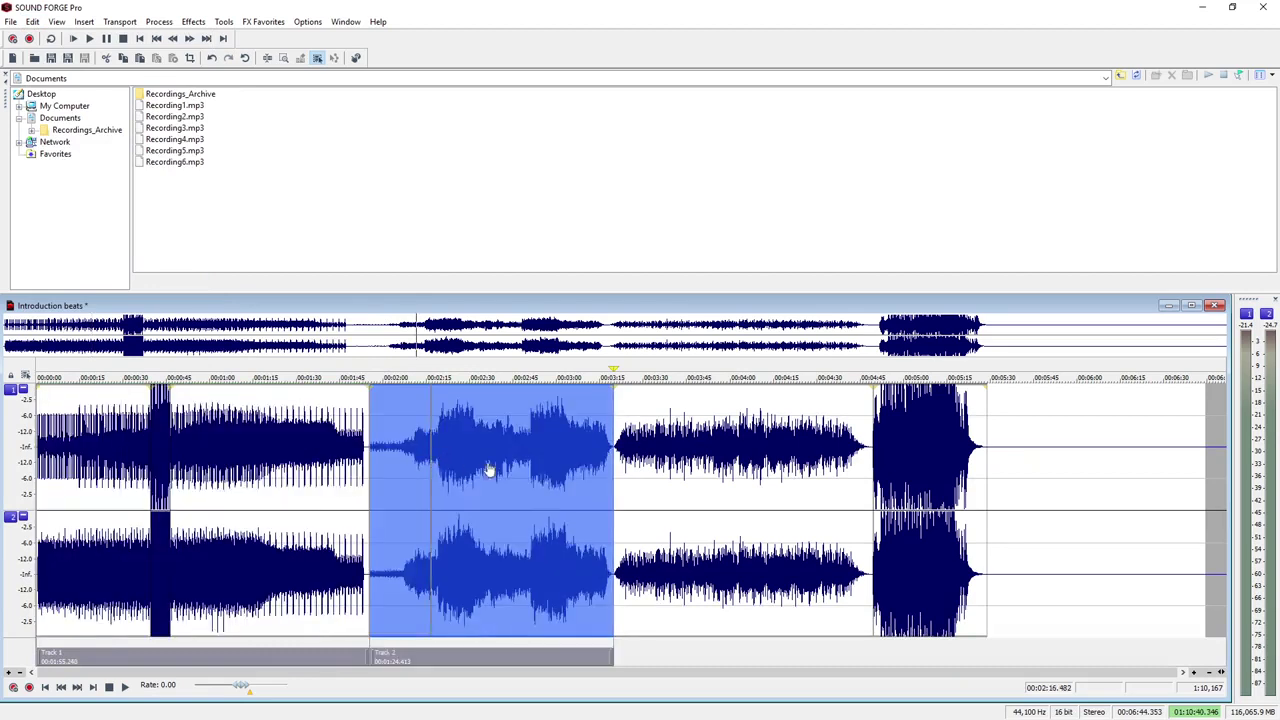
pyautogui.doubleClick(670, 464)
pyautogui.press('n')
pyautogui.doubleClick(893, 458)
pyautogui.press('n')
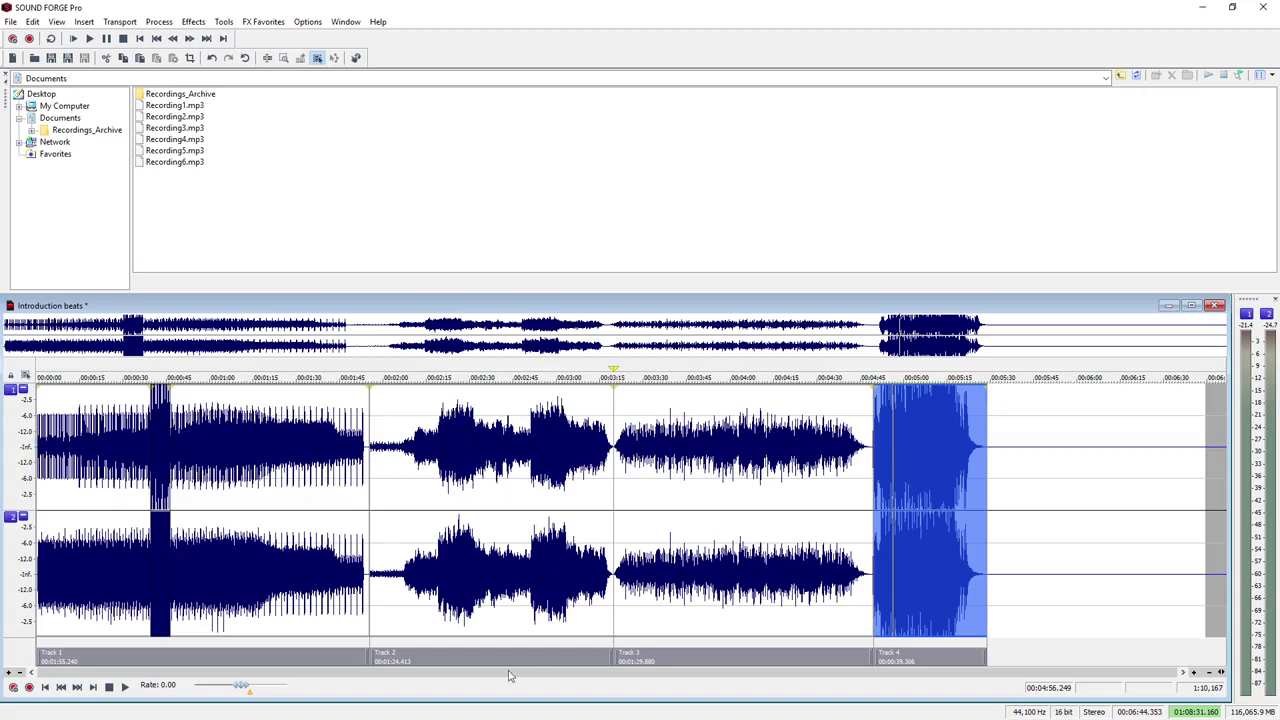
# Rename the Track 2 marker to 'Song 2'.
pyautogui.rightClick(213, 663)
pyautogui.press('Escape')
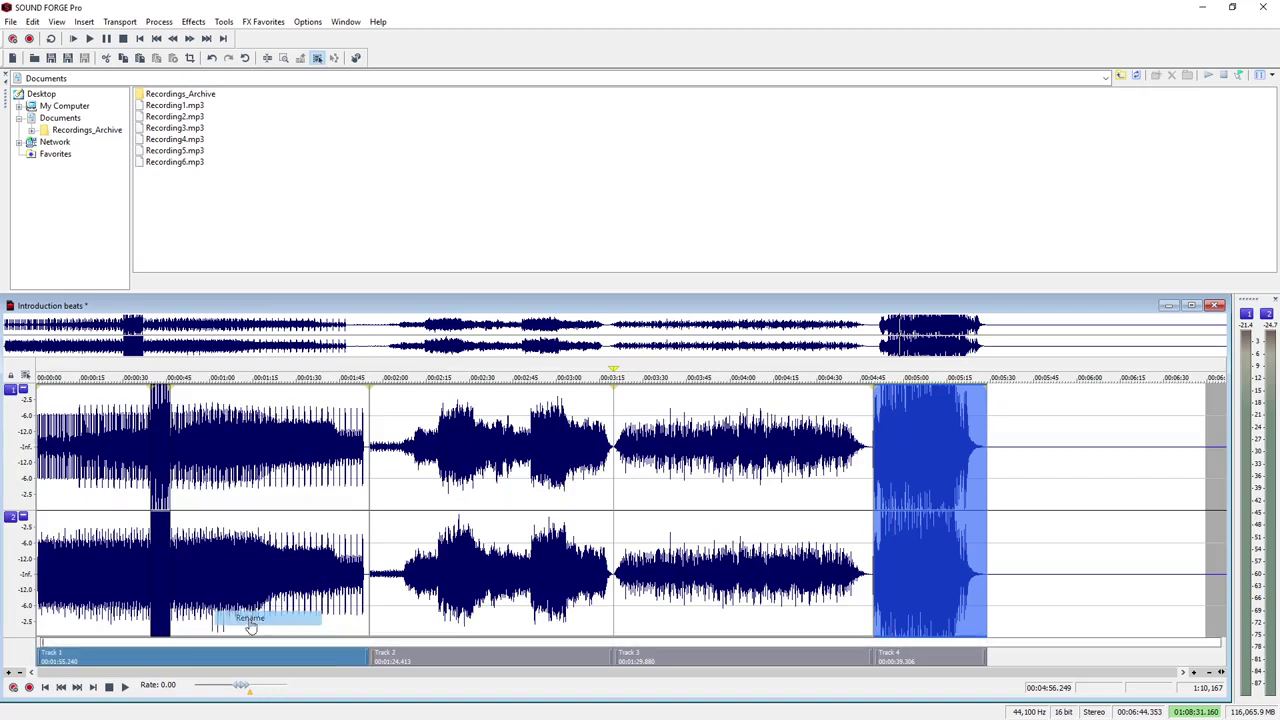
pyautogui.doubleClick(406, 657)
pyautogui.rightClick(406, 657)
pyautogui.click(450, 612)
pyautogui.write('Song 2')
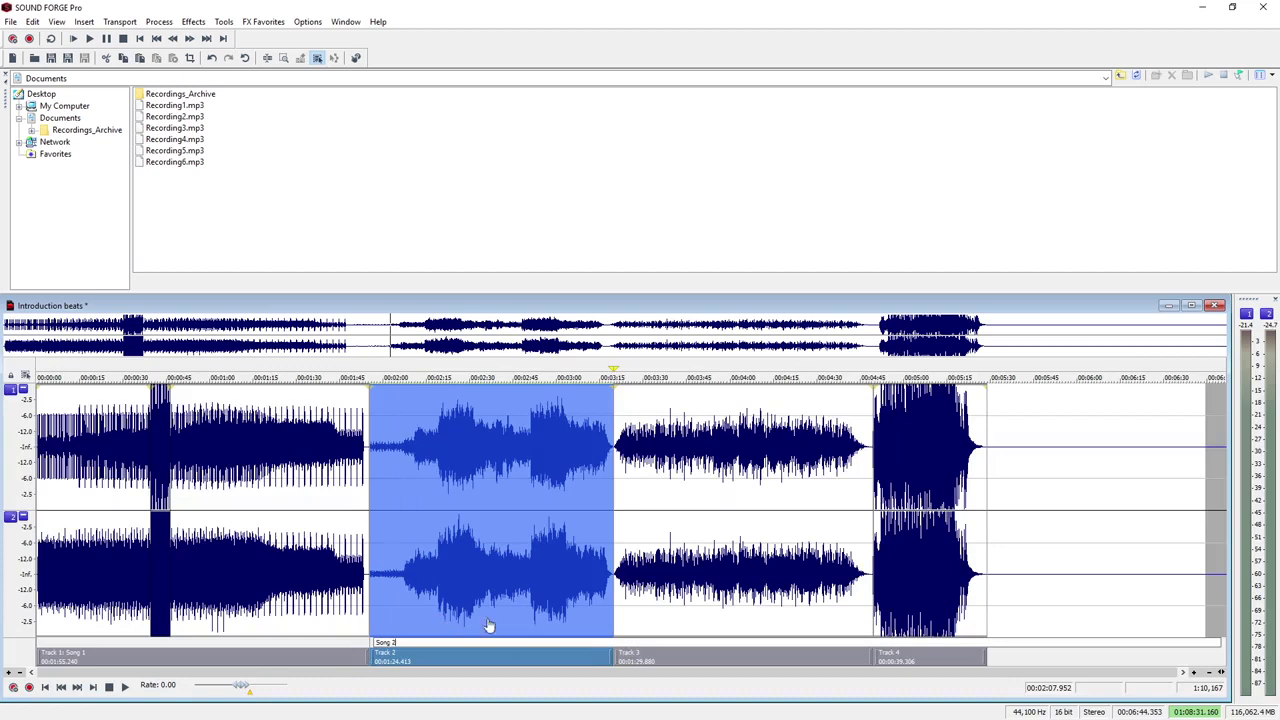
pyautogui.press('Return')
# Rename the Track 3 and Track 4 markers to 'Song 3' and 'Song 4'.
pyautogui.rightClick(645, 657)
pyautogui.click(690, 612)
pyautogui.write('Song 3')
pyautogui.press('Return')
pyautogui.rightClick(903, 660)
pyautogui.click(945, 613)
pyautogui.write('Song 4')
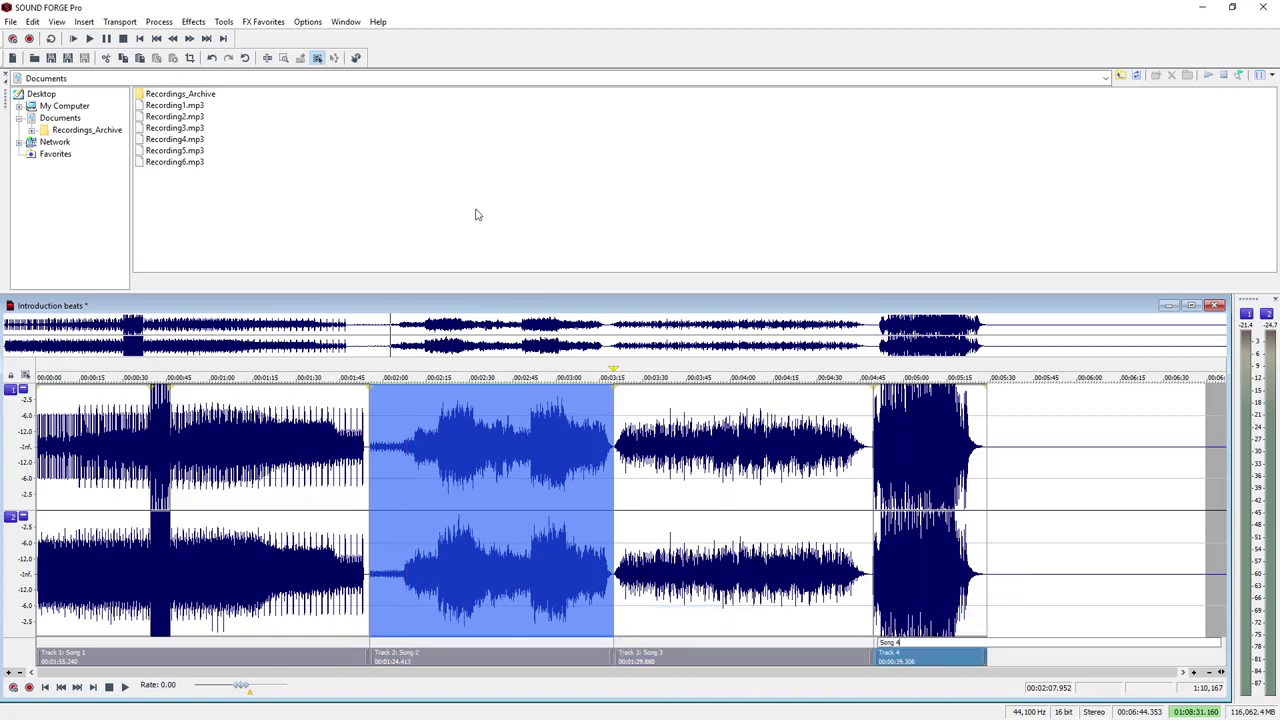
# Review the Burn Disc-at-Once Audio CD settings, then close the dialog without burning.
pyautogui.click(228, 30)
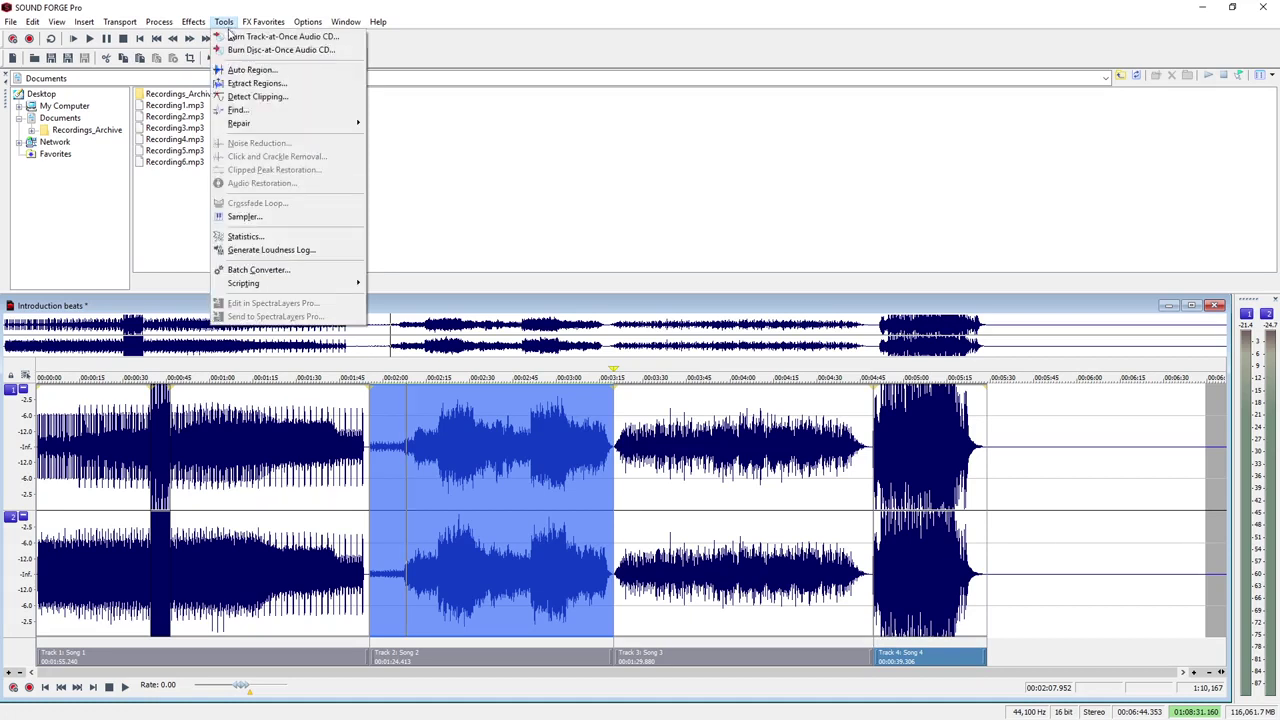
pyautogui.click(234, 50)
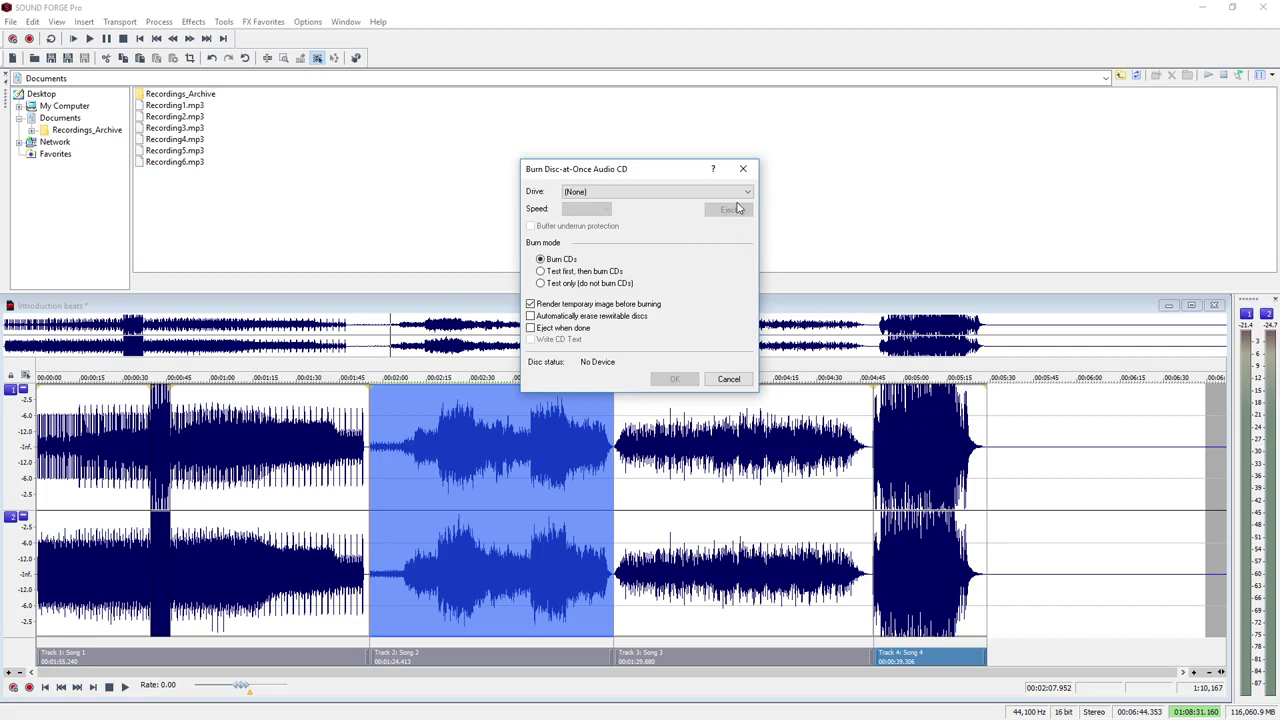
pyautogui.click(744, 172)
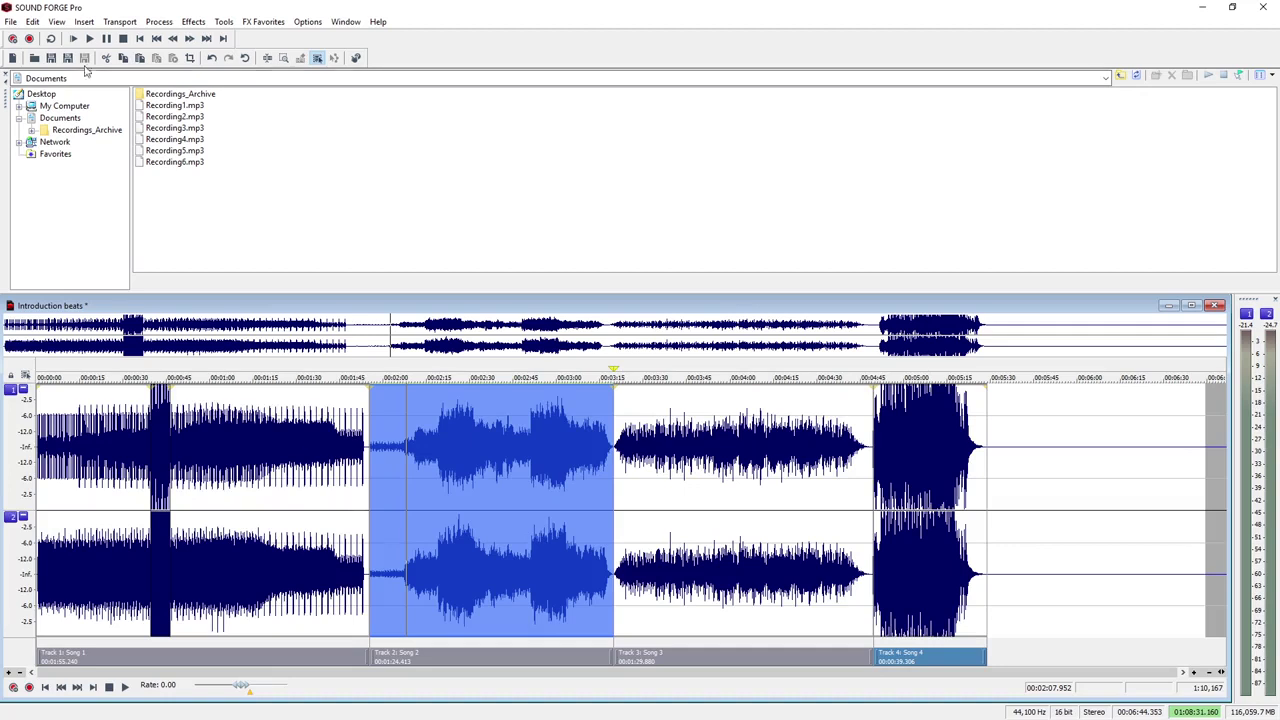
# Save the recording in MP3 Audio (*.mp3) format as Recording_CD and confirm the MP3 notice.
pyautogui.click(11, 22)
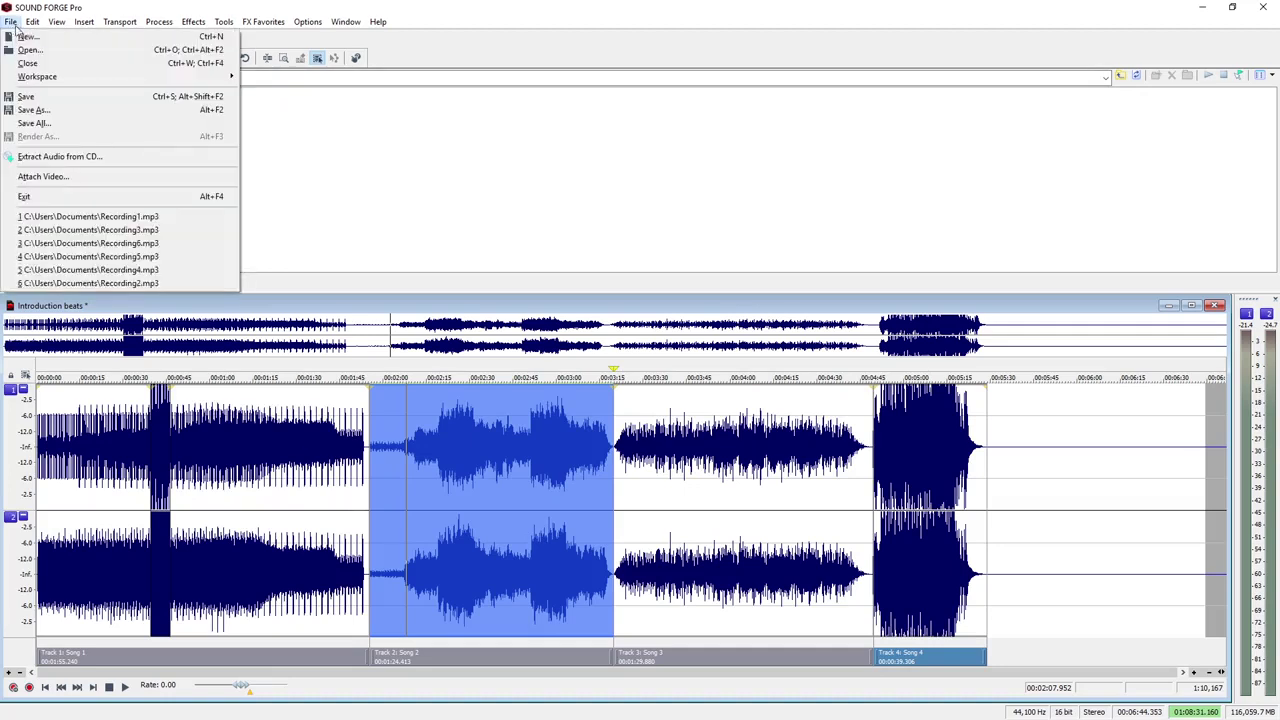
pyautogui.click(50, 110)
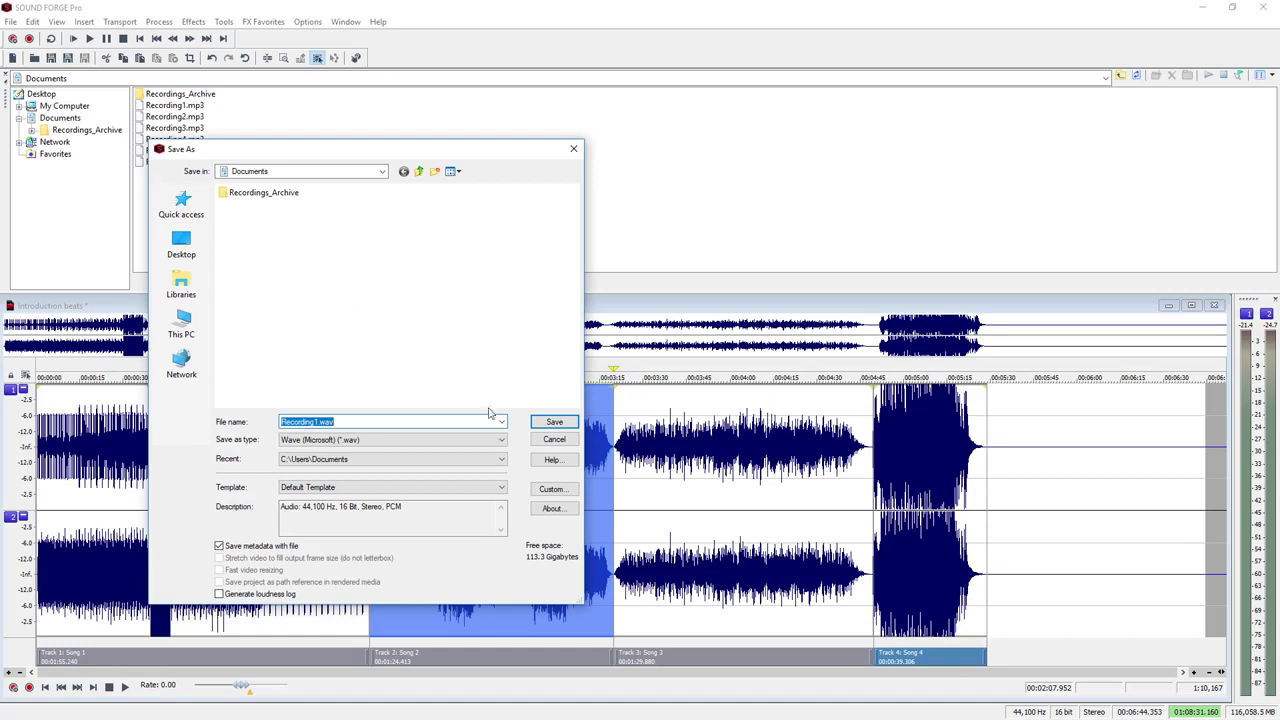
pyautogui.click(501, 439)
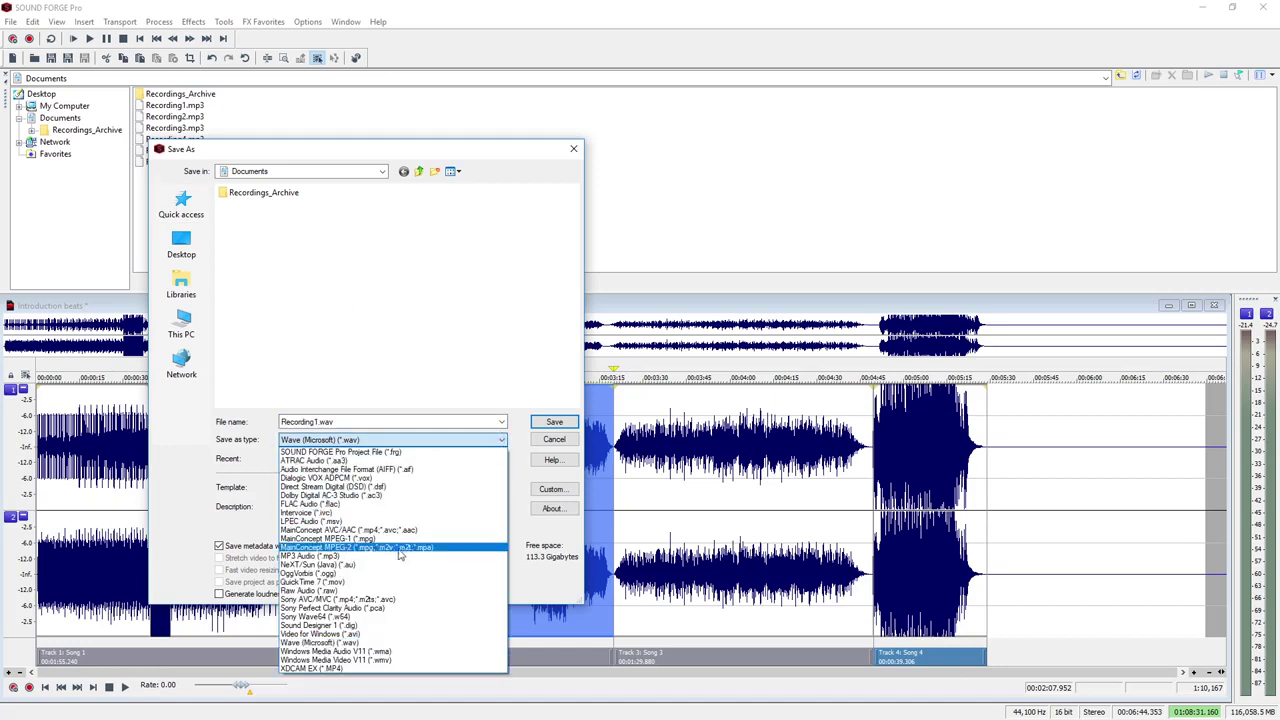
pyautogui.click(330, 556)
pyautogui.doubleClick(316, 421)
pyautogui.write('Recording_CD')
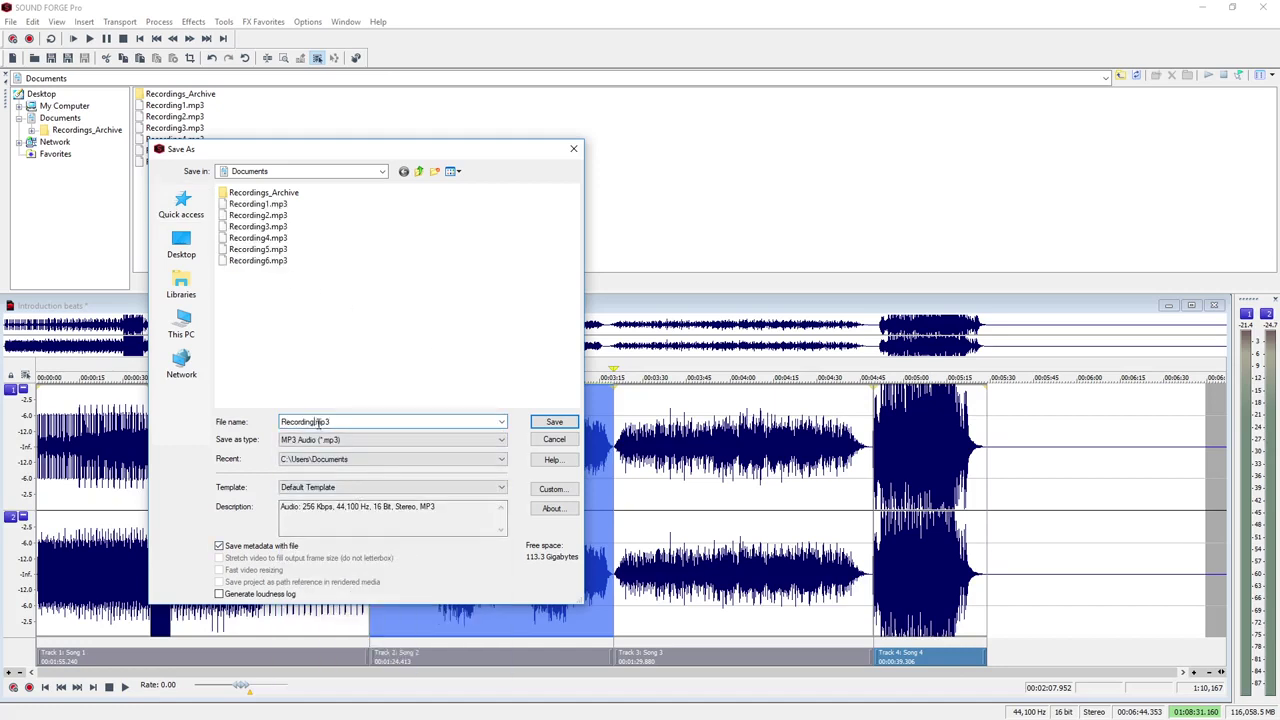
pyautogui.click(548, 424)
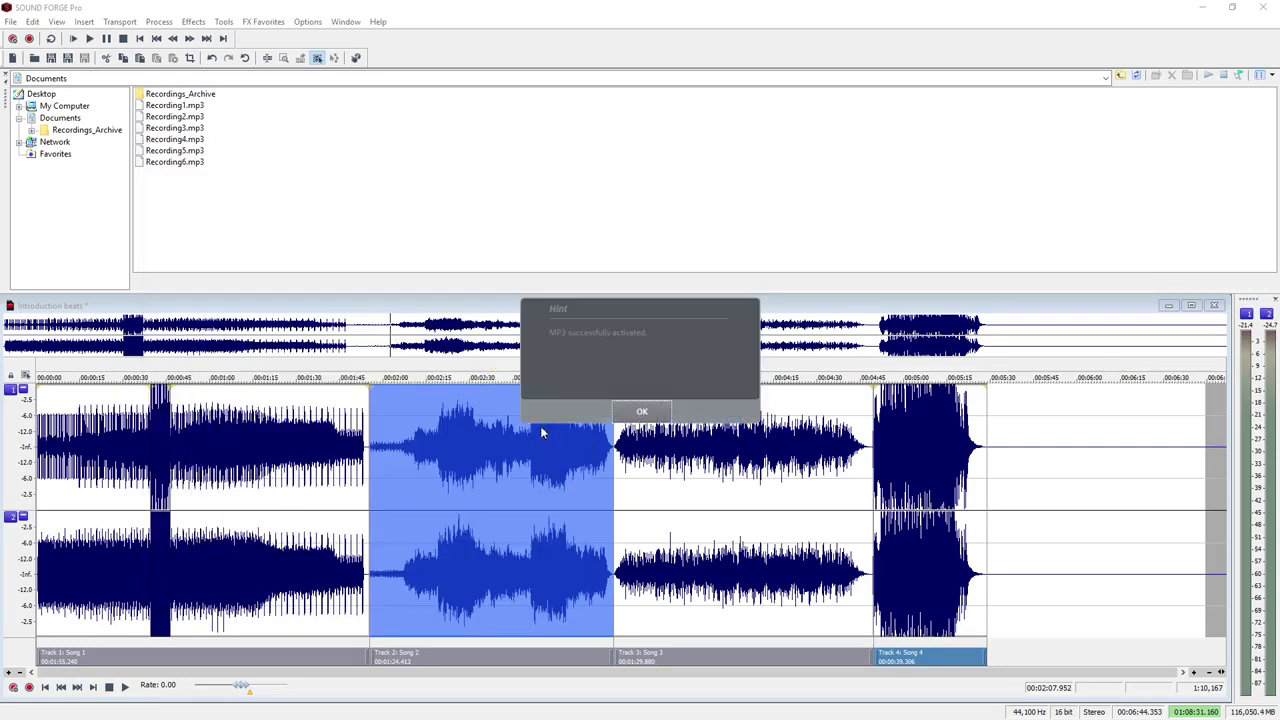
pyautogui.click(626, 414)
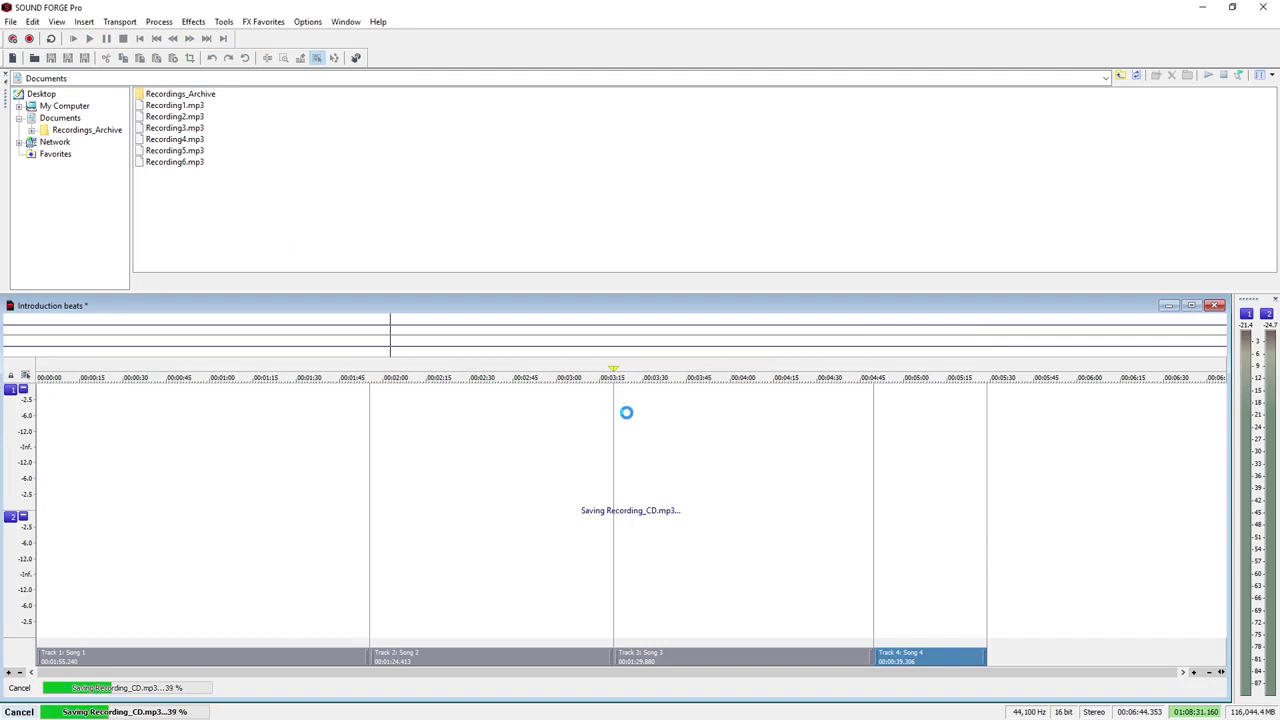